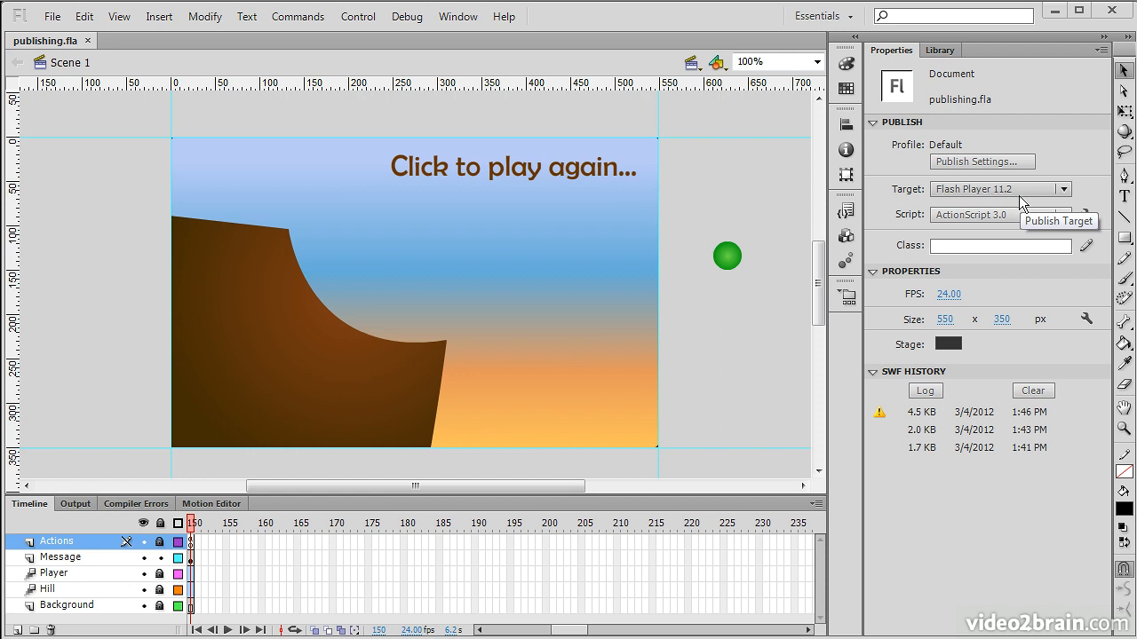
Open the document's publish settings and check the profile list and the available profile options.
left_click(982, 165)
left_click_drag(636, 18, 614, 27)
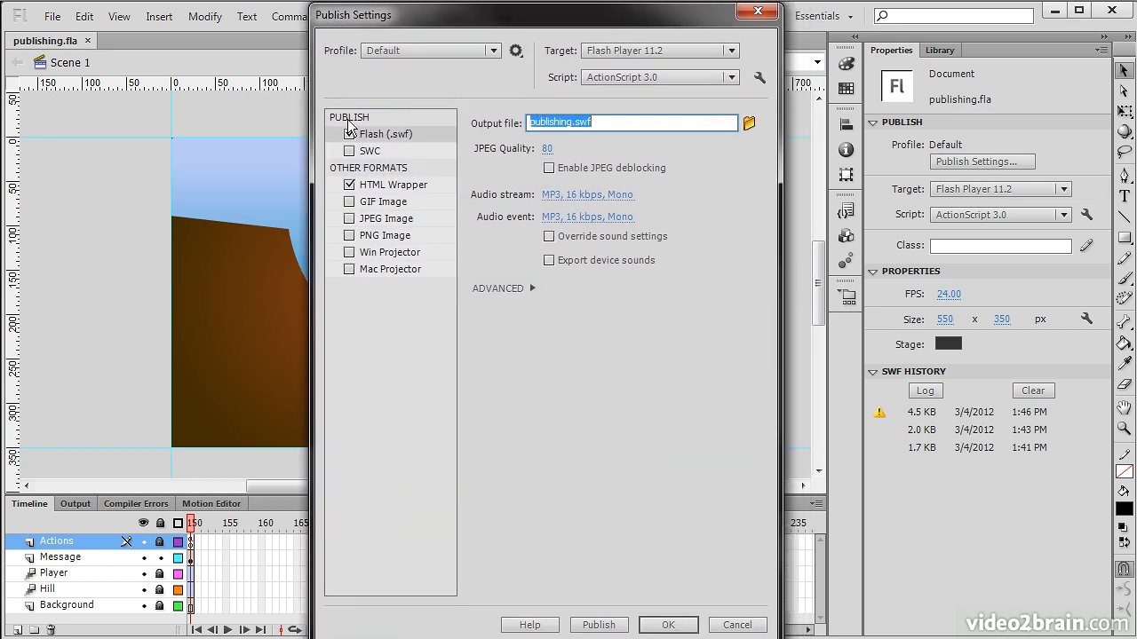
left_click(494, 50)
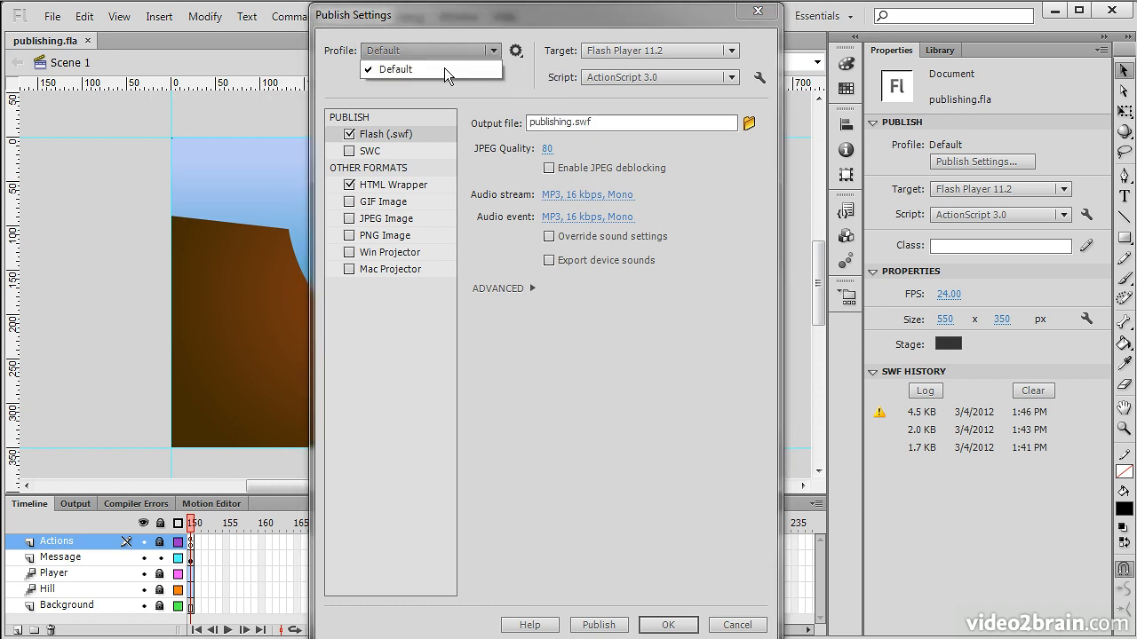
left_click(480, 70)
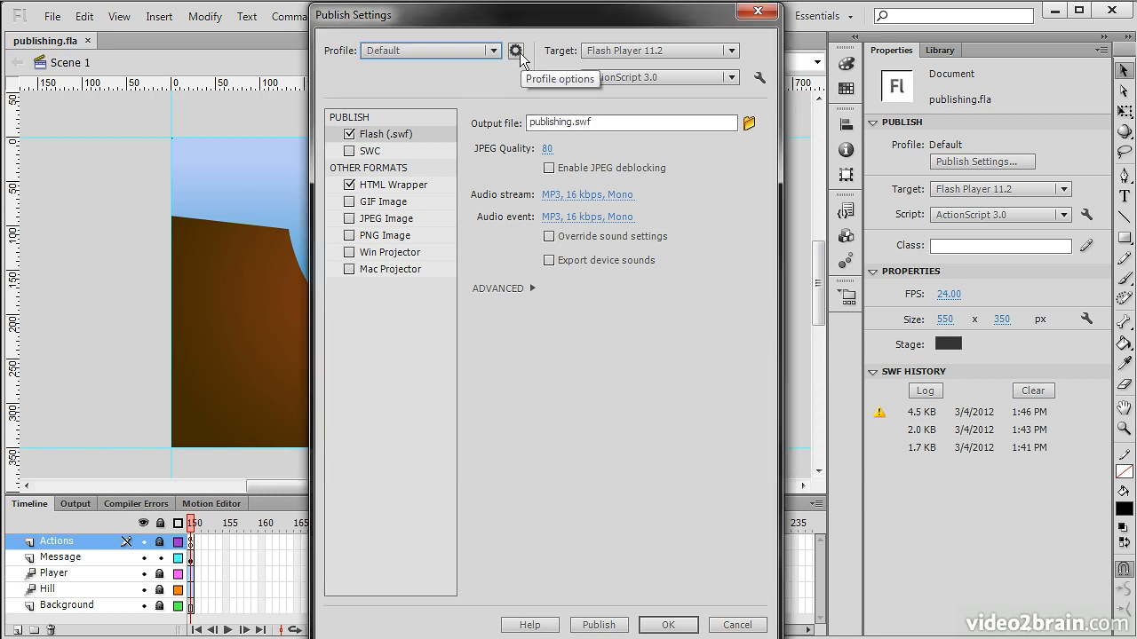
left_click(516, 51)
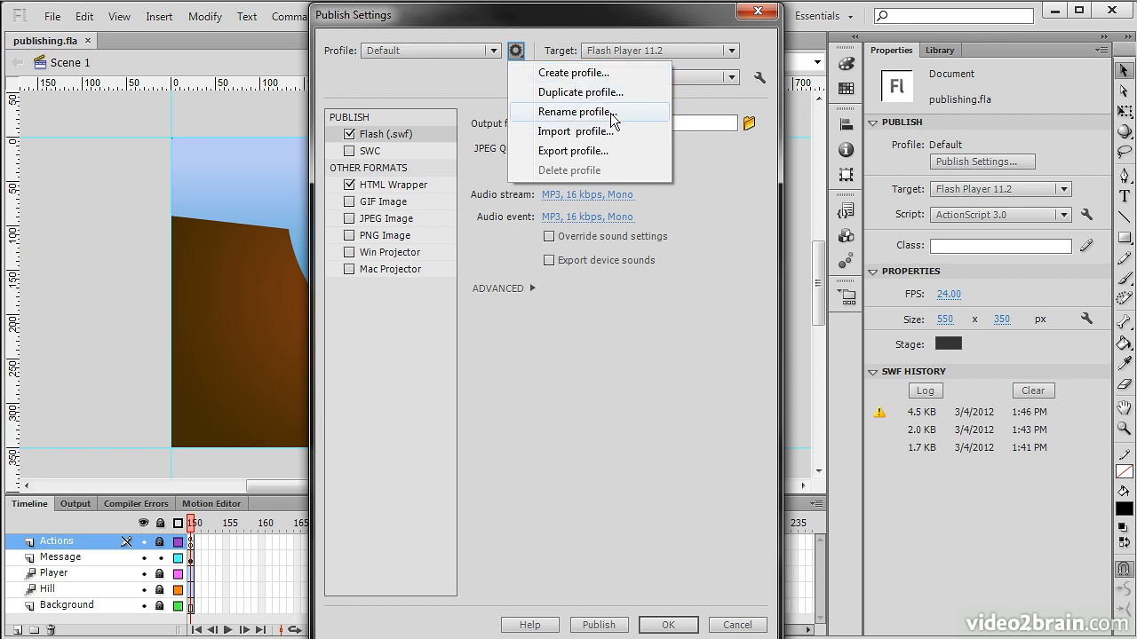
left_click(455, 76)
left_click(494, 51)
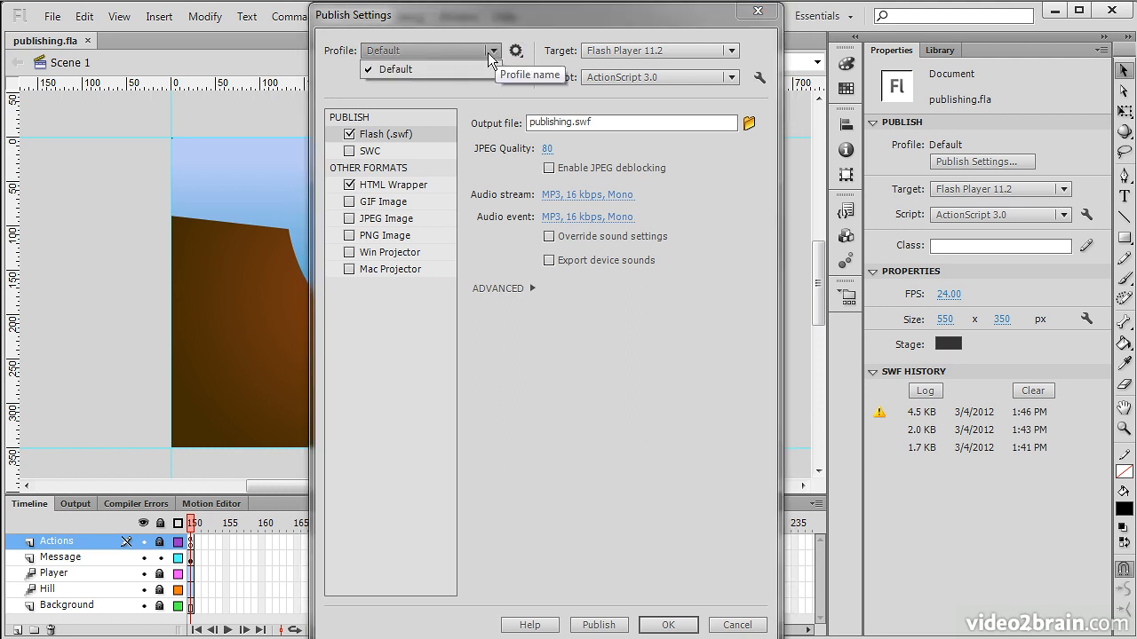
left_click(437, 84)
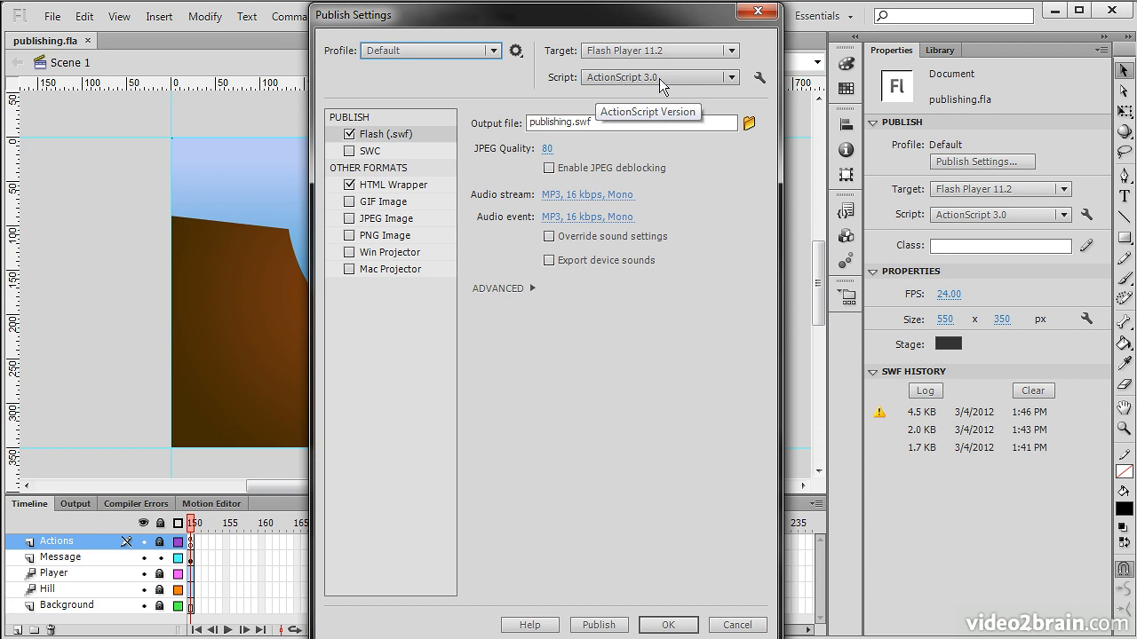
Show the Flash (.swf) settings and turn off the HTML Wrapper so only the SWF is published.
left_click(384, 133)
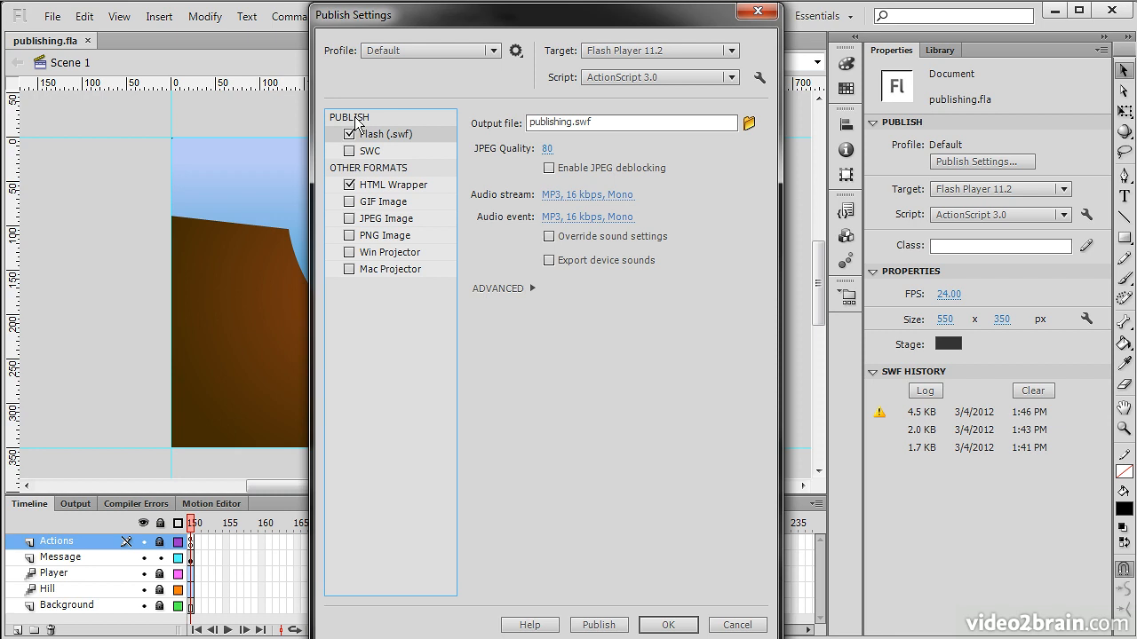
left_click(349, 134)
left_click(350, 134)
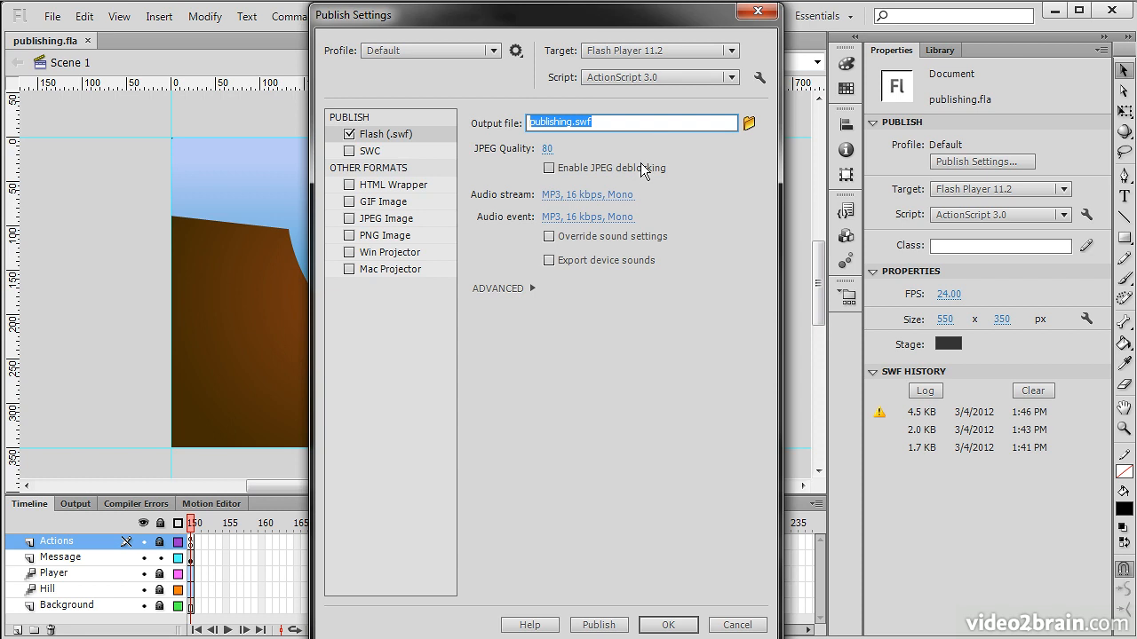
Rename the SWF output file to publishing_v08.swf.
left_click(608, 122)
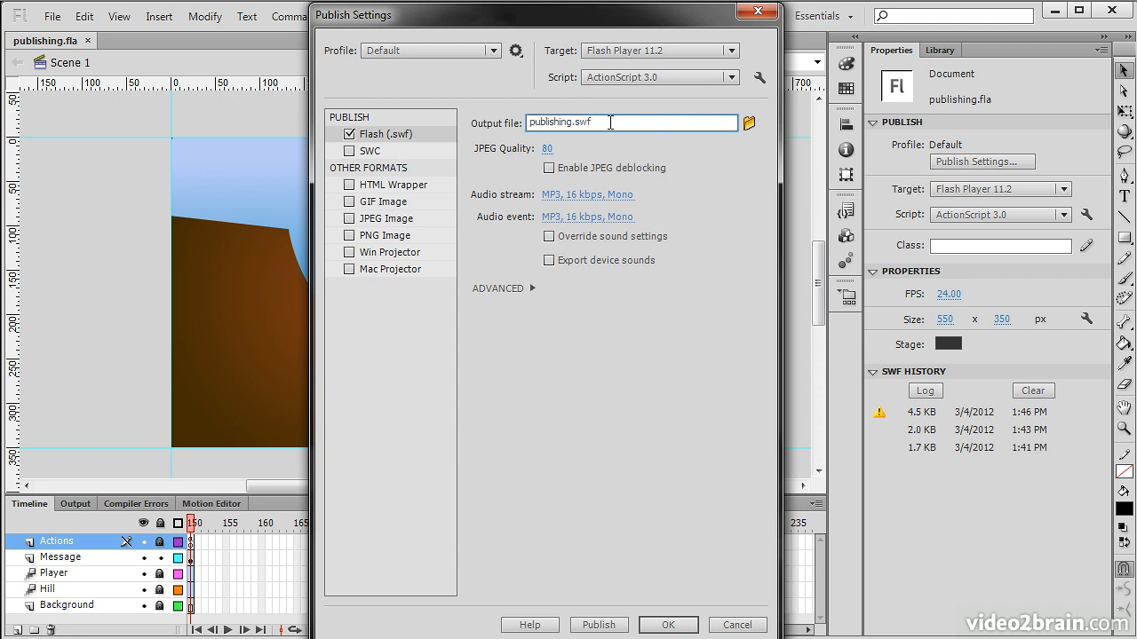
double_click(610, 123)
left_click(605, 122)
left_click_drag(576, 123, 507, 131)
left_click(597, 122)
double_click(575, 122)
type("_v08")
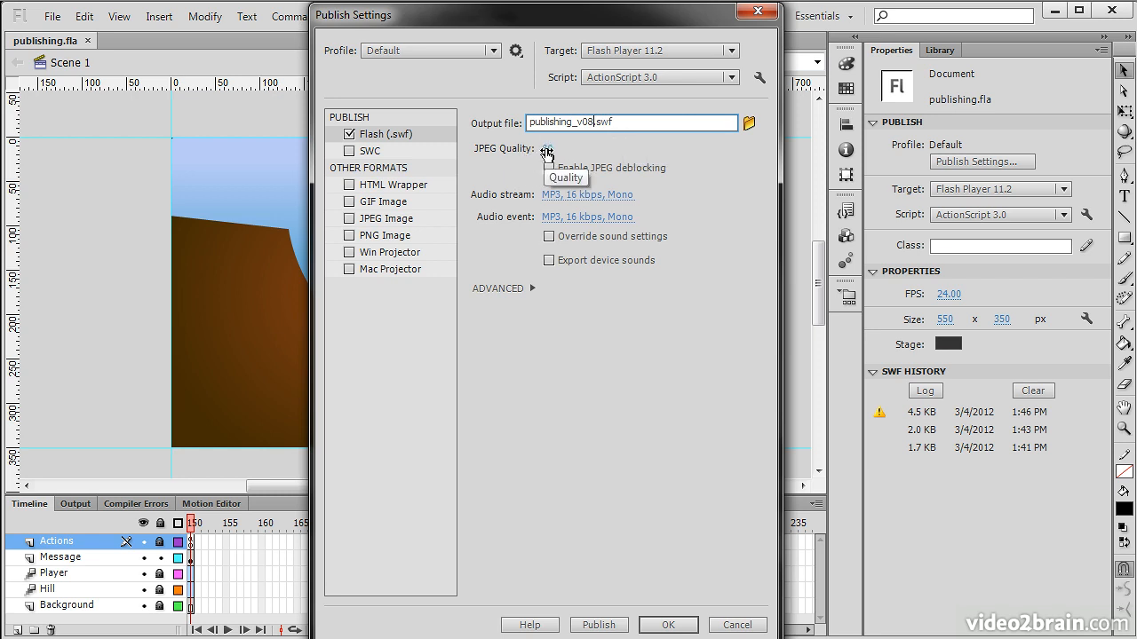
Enable JPEG deblocking for the SWF output, keeping the JPEG quality at 80.
mouse_move(548, 155)
left_mouse_down()
mouse_move(534, 153)
mouse_move(554, 157)
left_mouse_up()
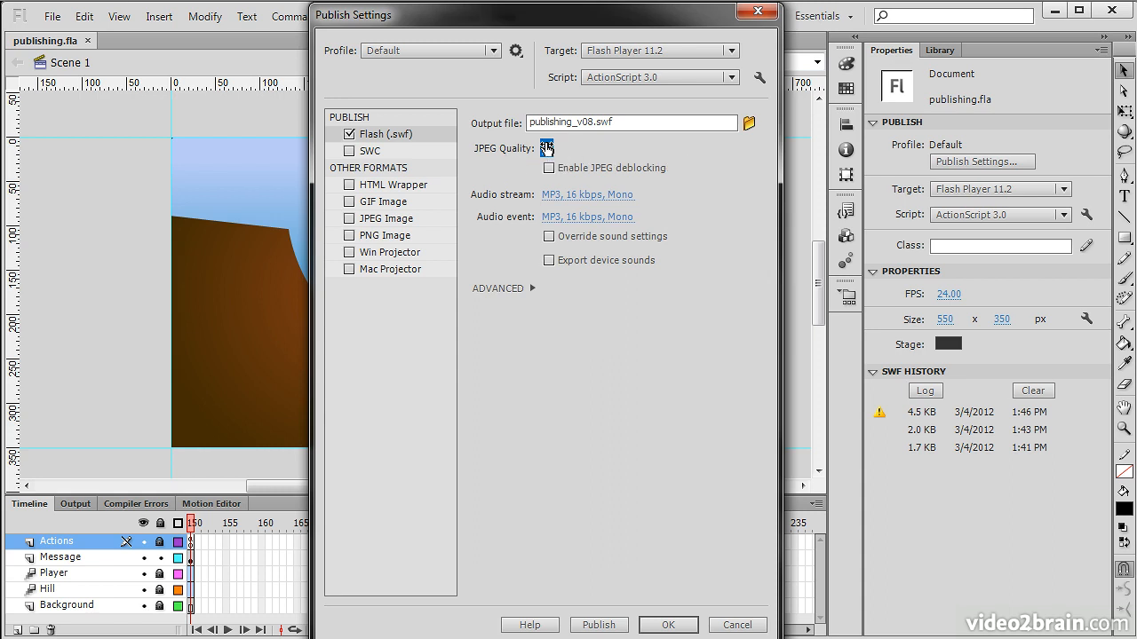
left_click(548, 168)
left_click(549, 168)
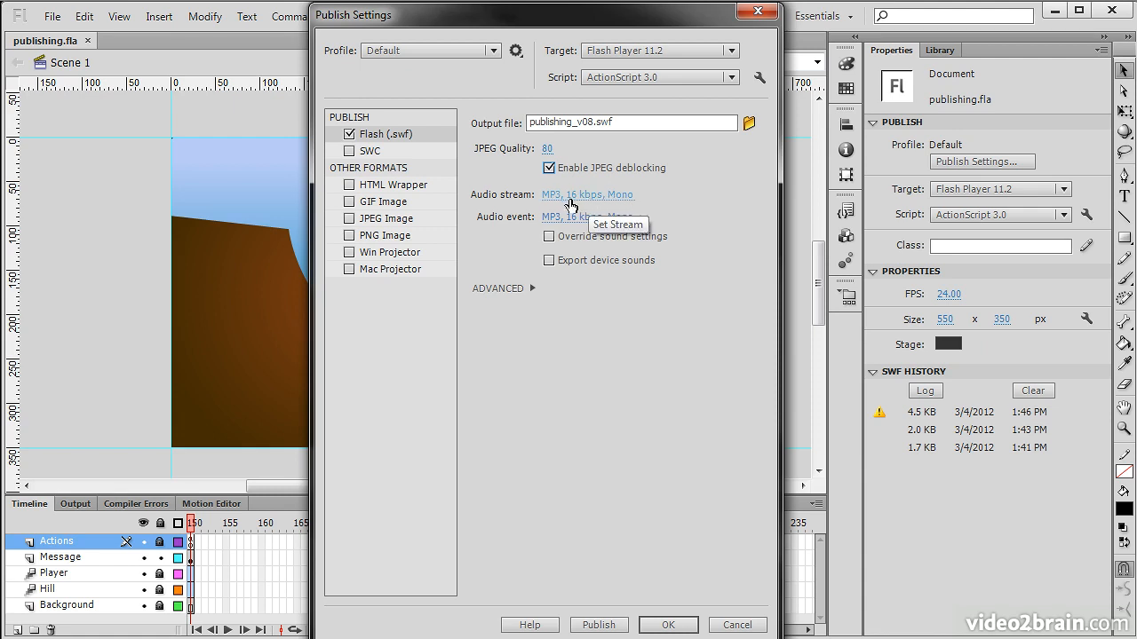
Set the audio stream's MP3 bit rate to 64 kbps, keeping the Fast quality.
left_click(619, 203)
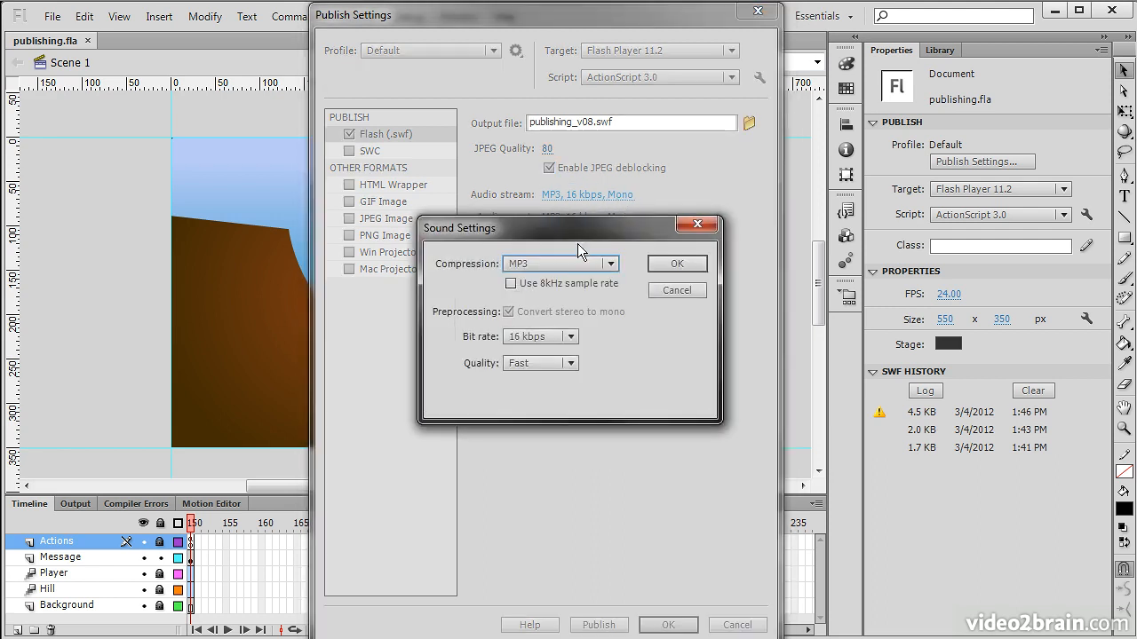
left_click_drag(533, 237, 536, 251)
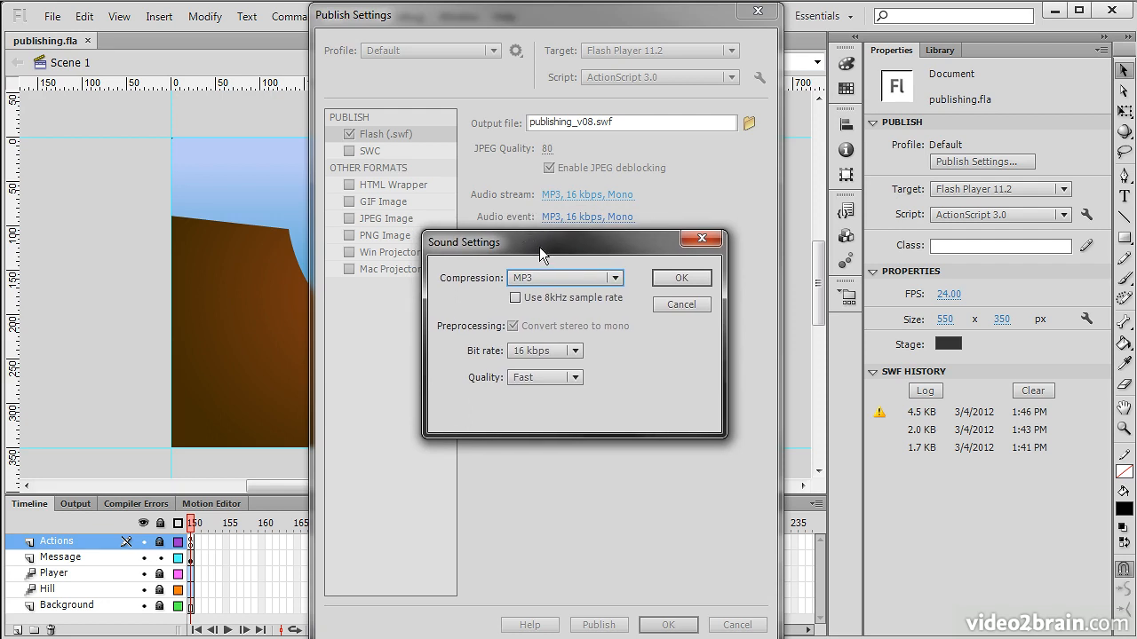
left_click(613, 278)
left_click(574, 336)
left_click(576, 351)
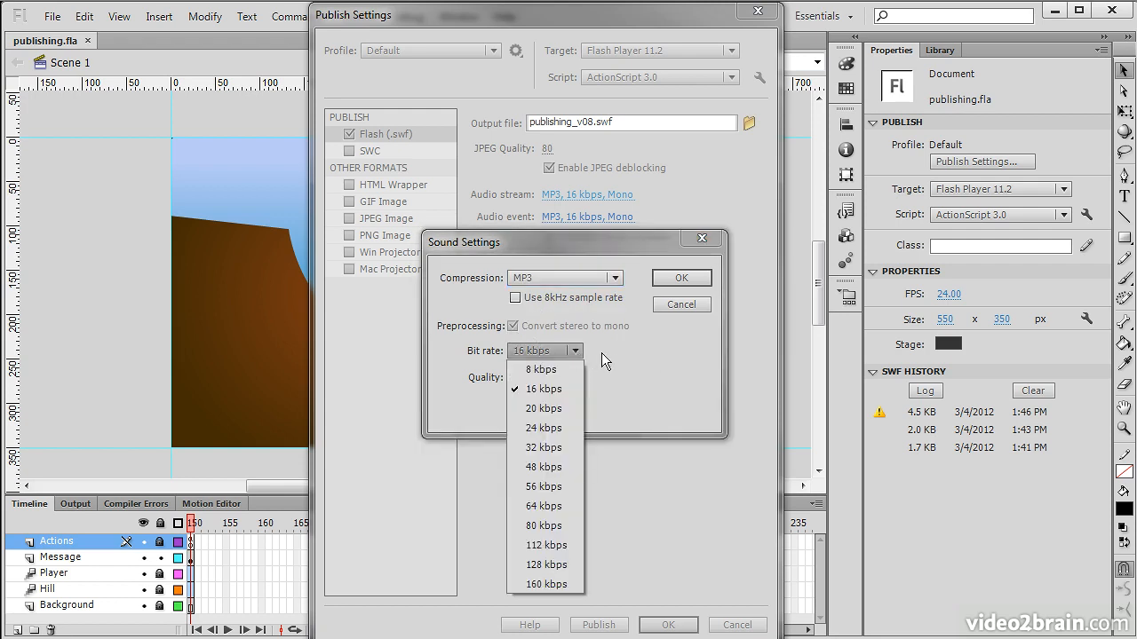
left_click(544, 506)
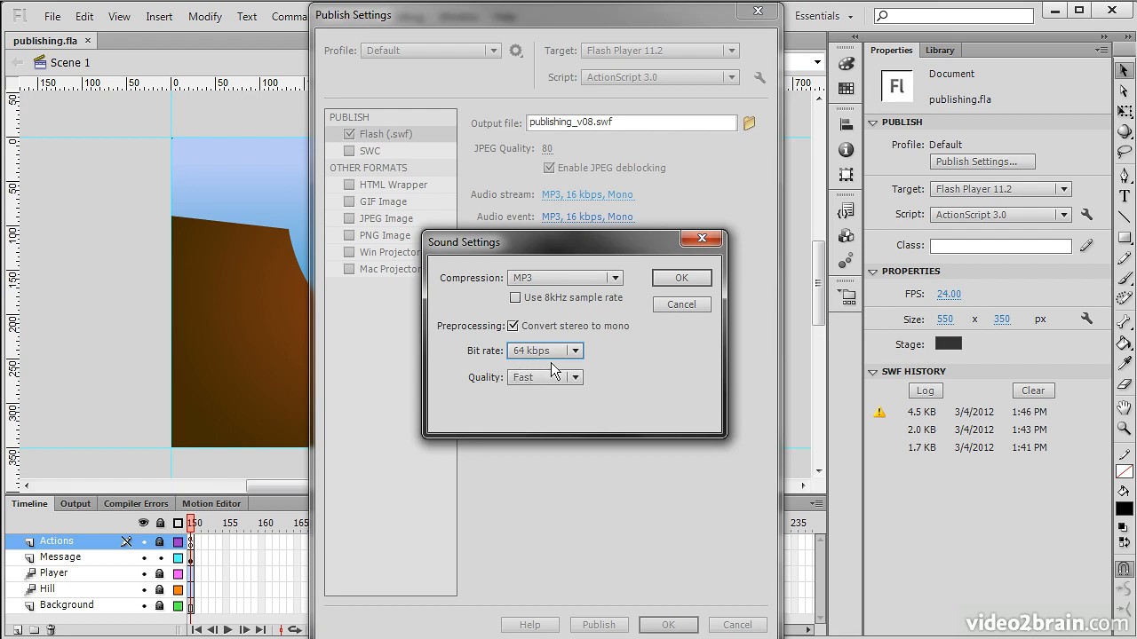
left_click(573, 378)
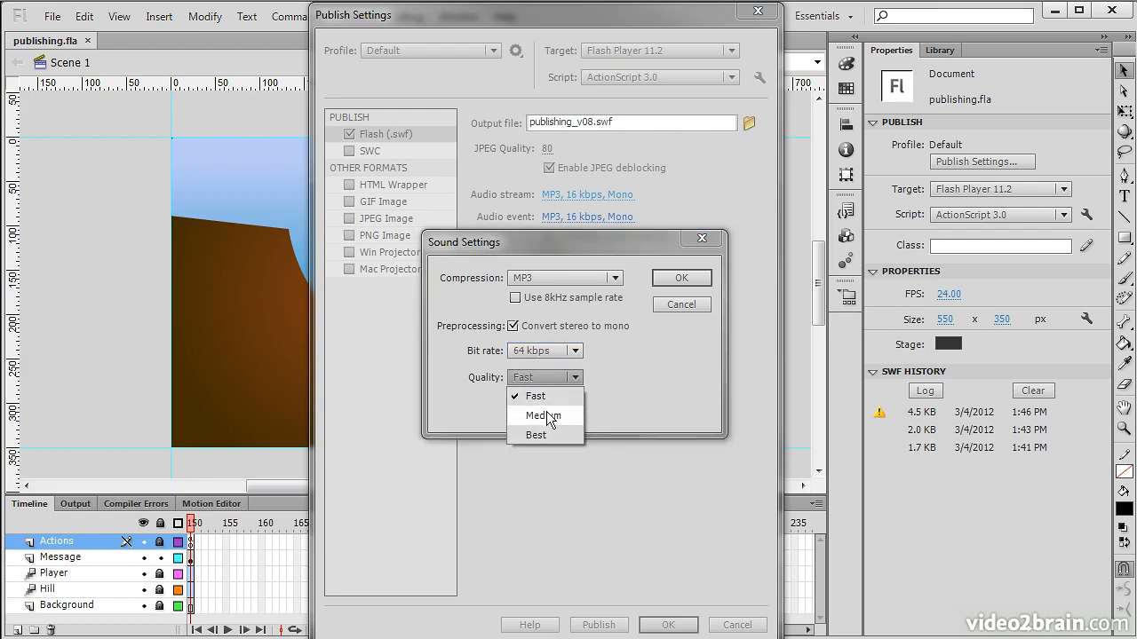
left_click(588, 401)
left_click(681, 278)
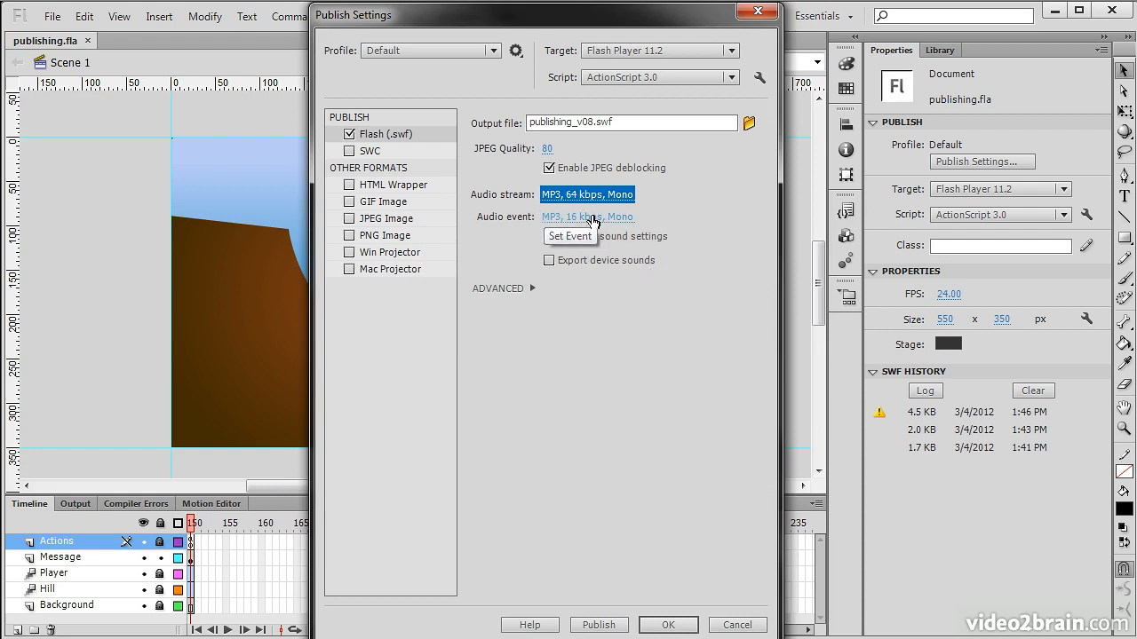
Check the audio event settings without changing them, and enable Override sound settings and Export device sounds.
left_click(594, 219)
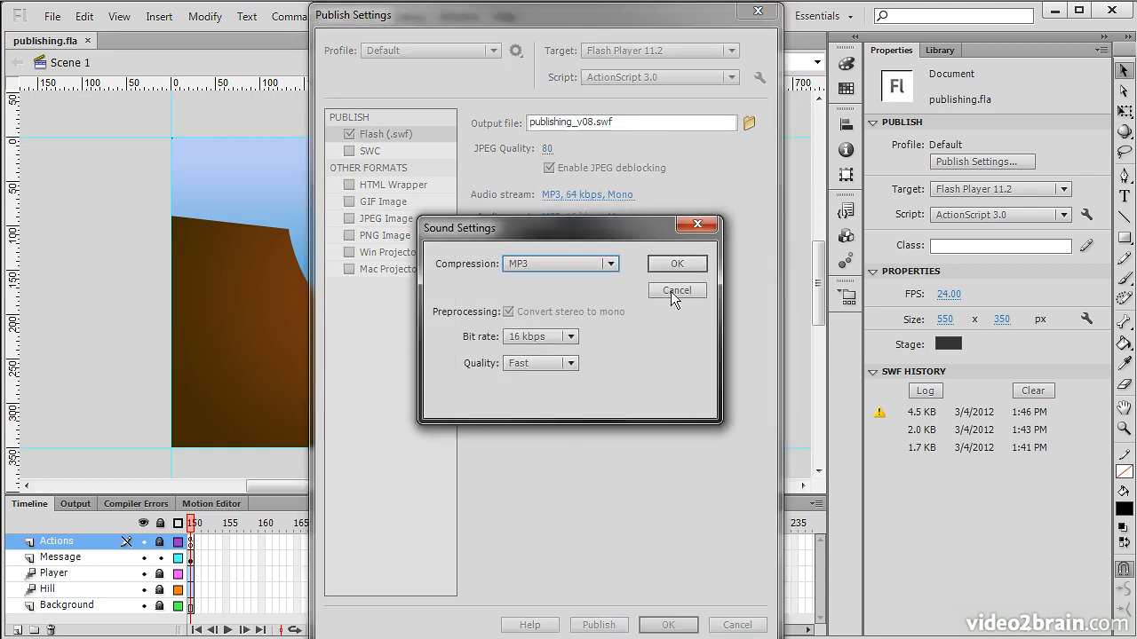
left_click(673, 293)
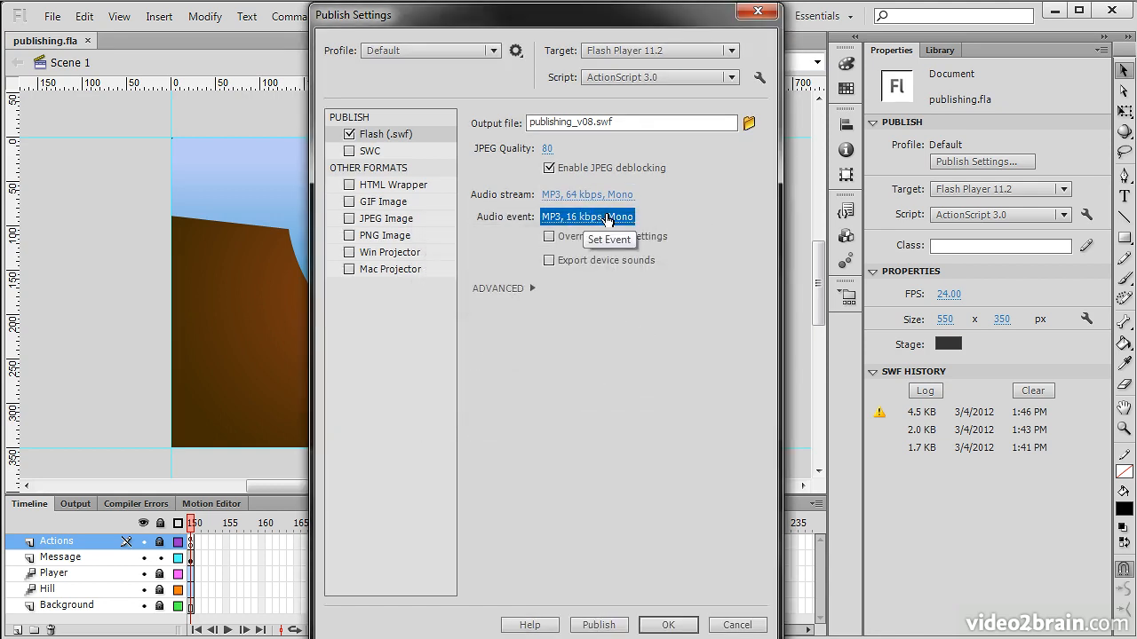
left_click(548, 237)
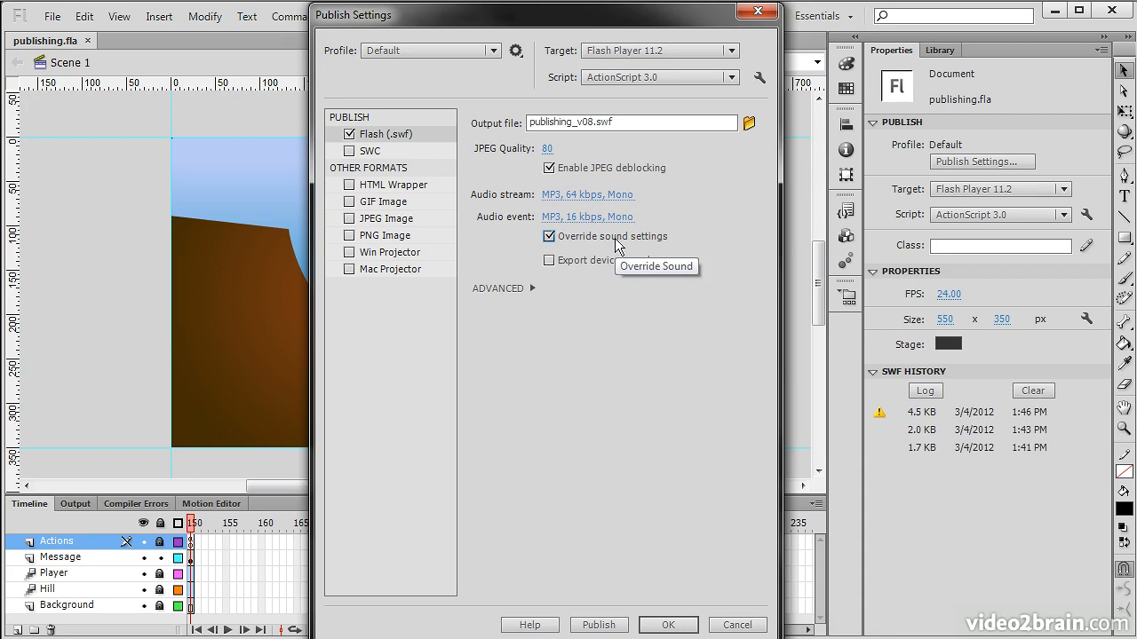
left_click(550, 261)
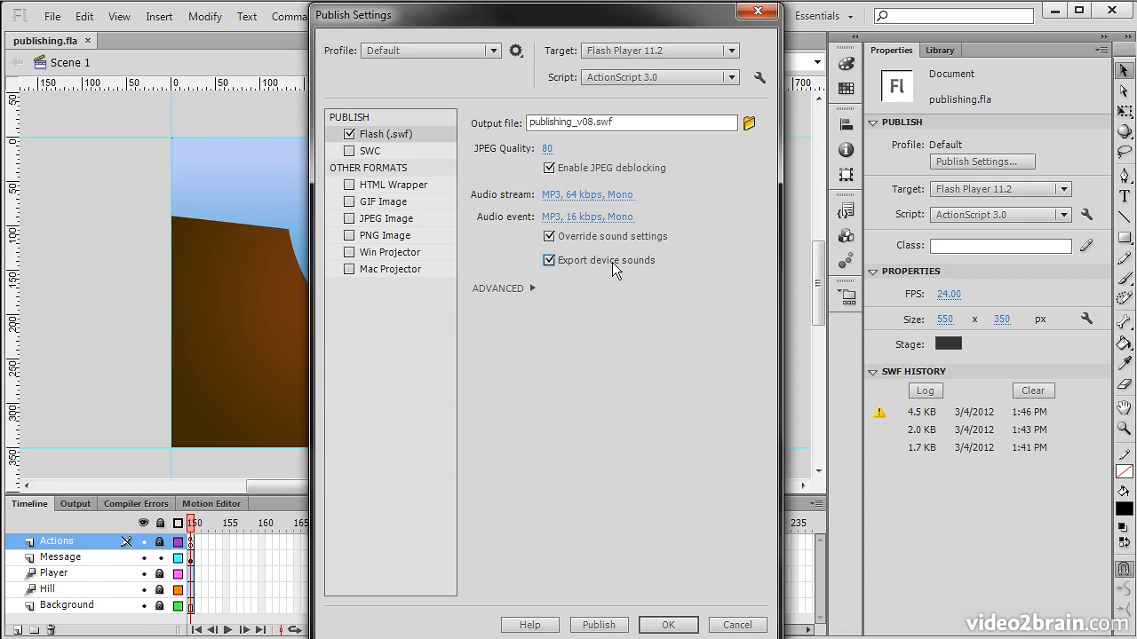
Expand the advanced SWF options and set the movie compression to LZMA.
left_click(576, 282)
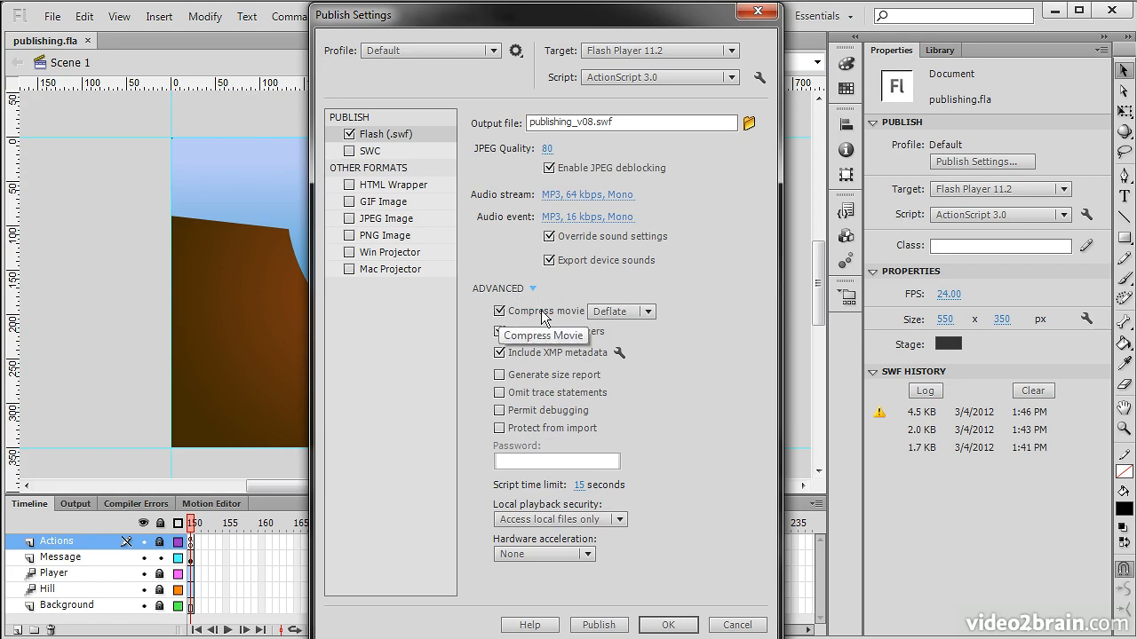
left_click(648, 312)
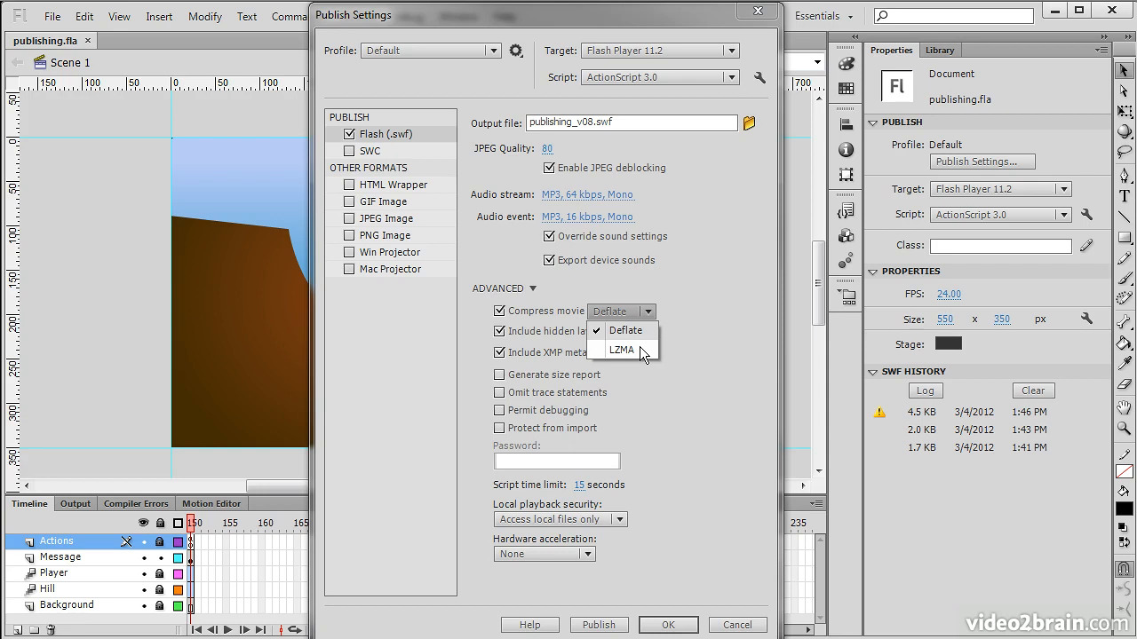
left_click(640, 349)
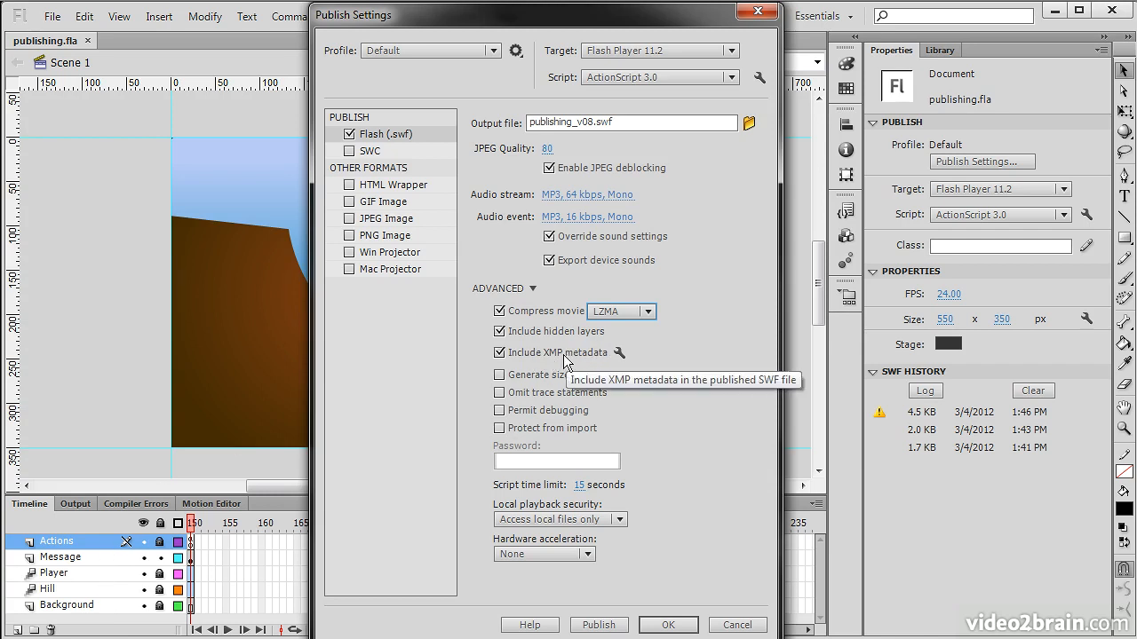
Open the file's XMP metadata and examine the IPTC, IPTC Extension, camera, GPS, video and audio data categories.
left_click(619, 353)
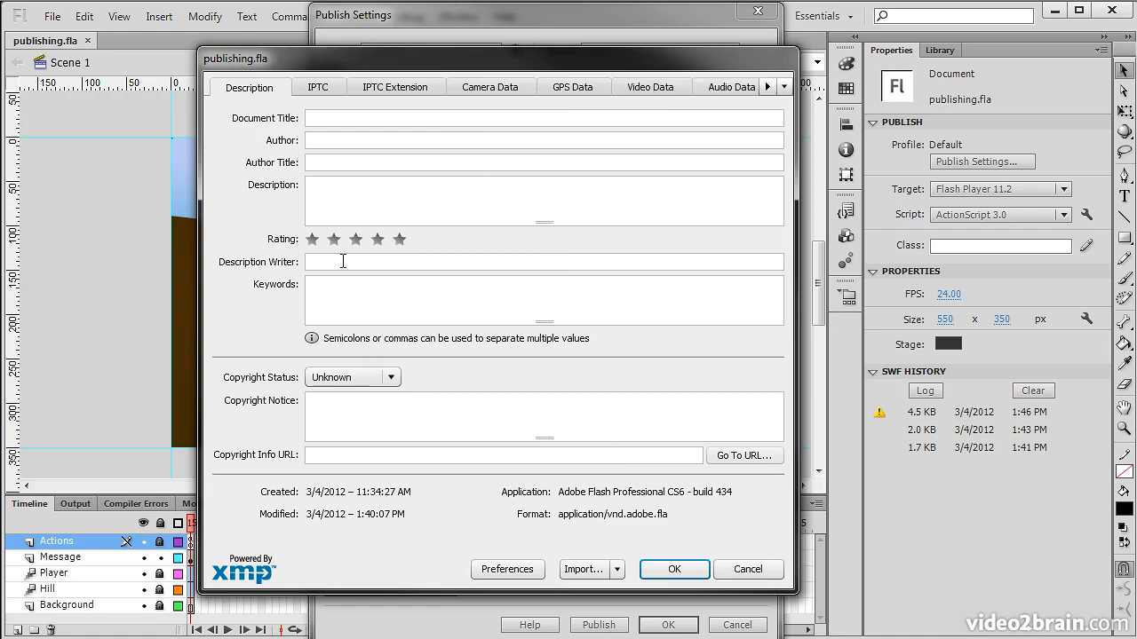
left_click(325, 89)
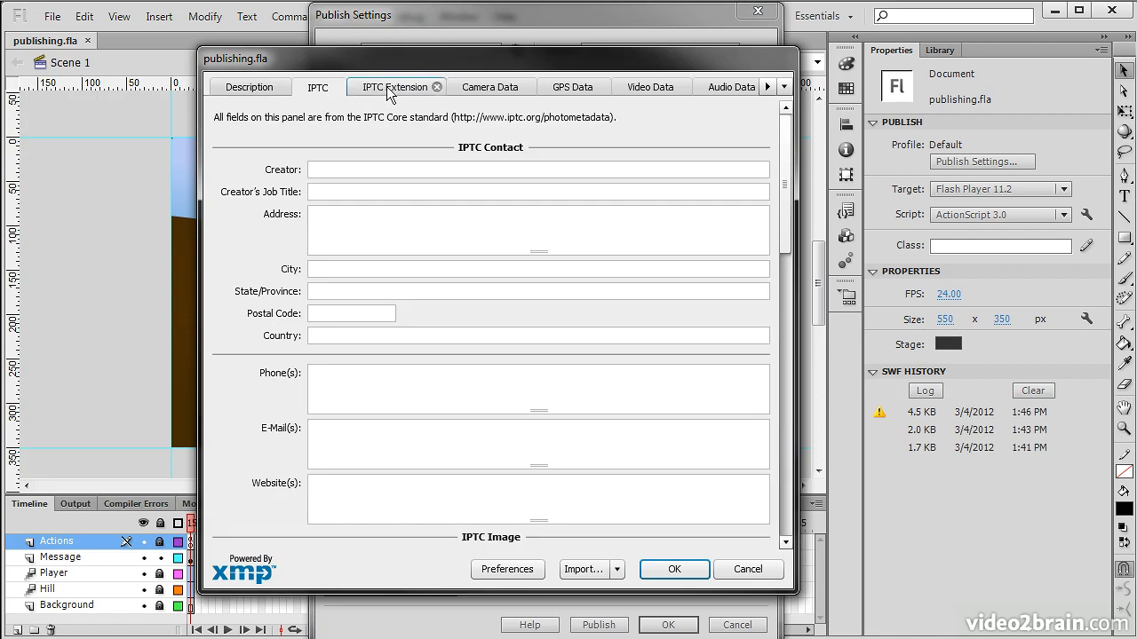
left_click(392, 89)
left_click(479, 90)
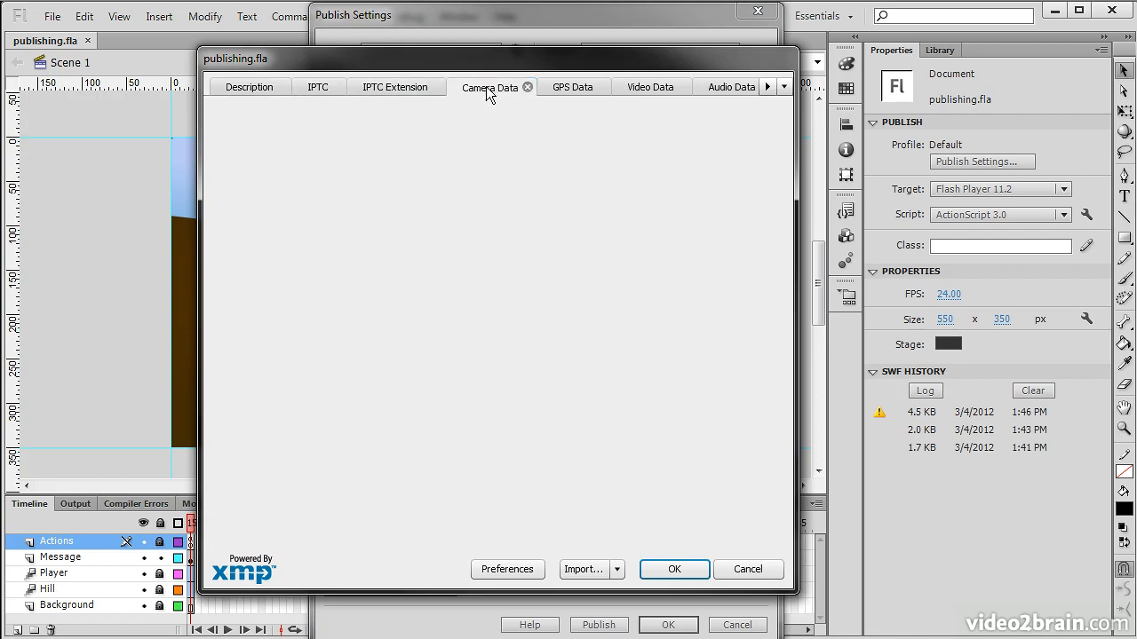
left_click(573, 88)
left_click(650, 89)
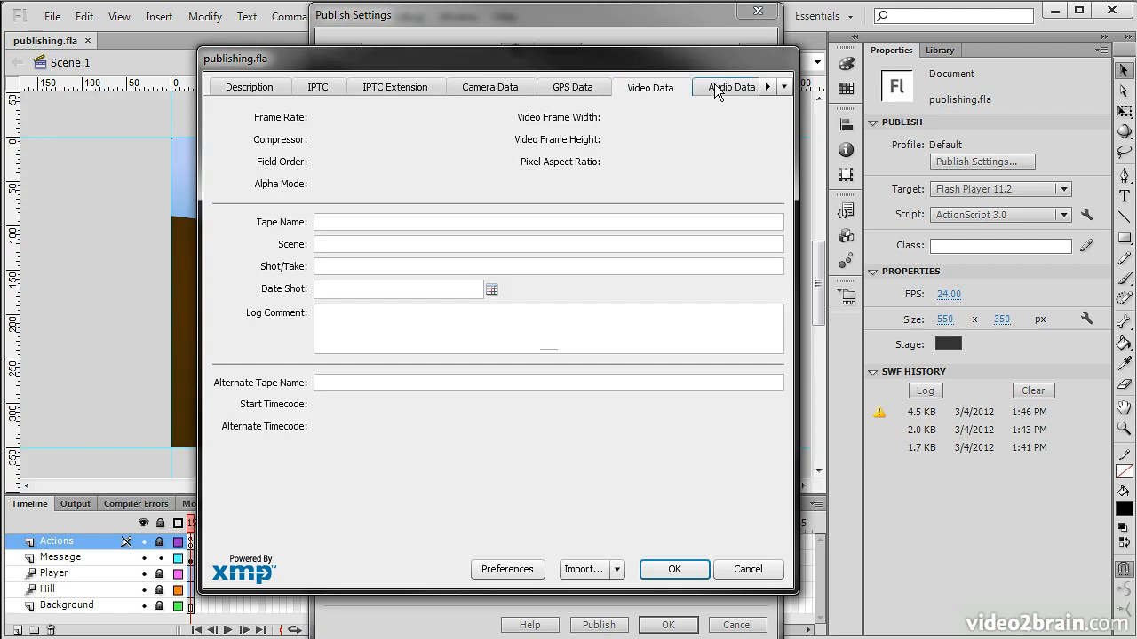
left_click(737, 89)
Examine the Mobile SWF, Categories, Origin, DICOM and Advanced metadata, and return to the Description fields.
left_click(768, 87)
left_click(767, 87)
left_click(768, 87)
left_click(769, 87)
left_click(768, 87)
left_click(768, 87)
left_click(768, 87)
left_click(441, 85)
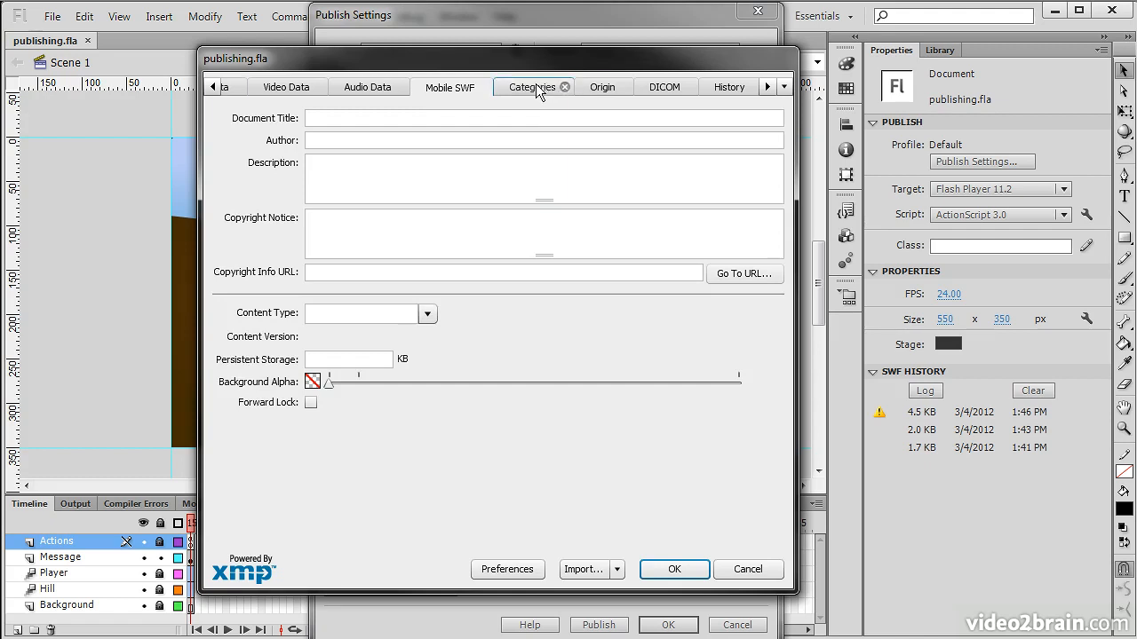
left_click(536, 85)
left_click(602, 87)
left_click(664, 87)
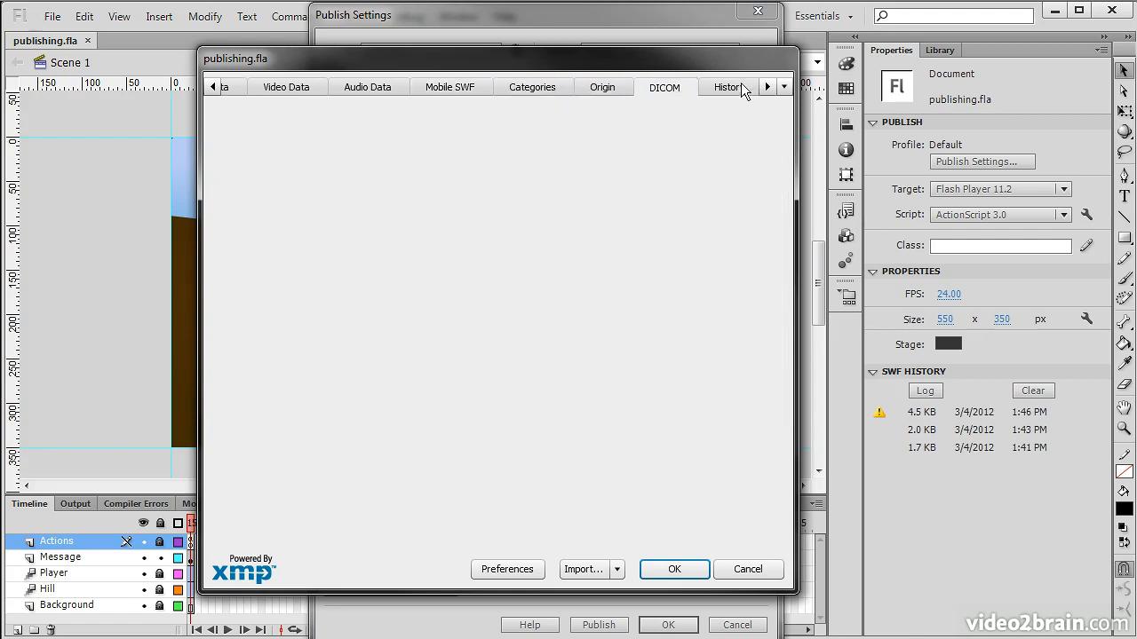
left_click(767, 87)
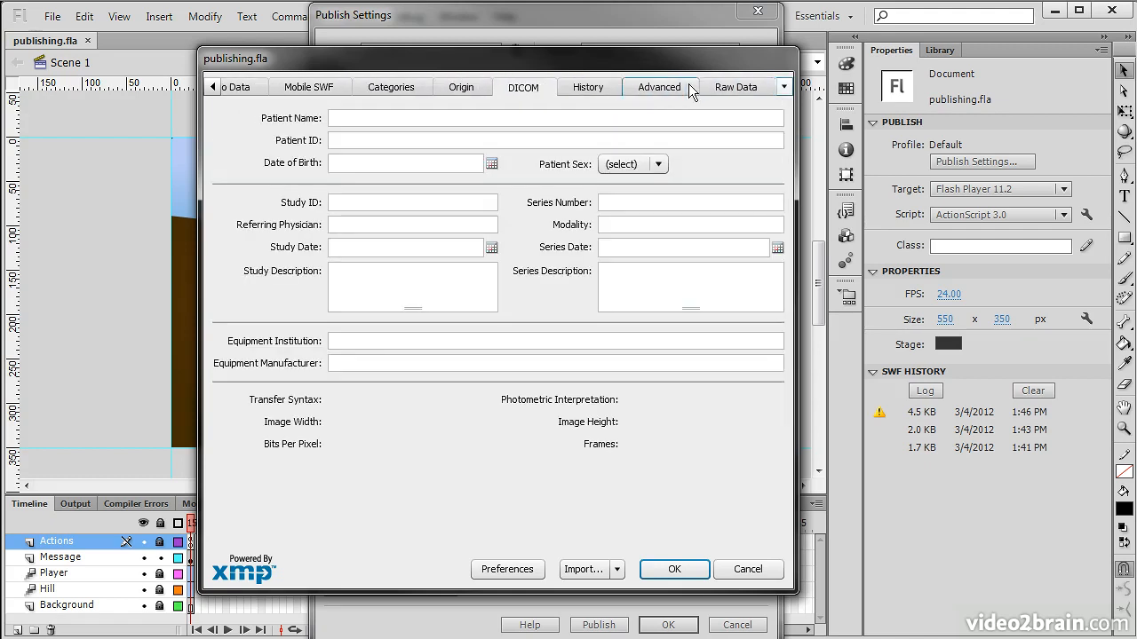
left_click(658, 87)
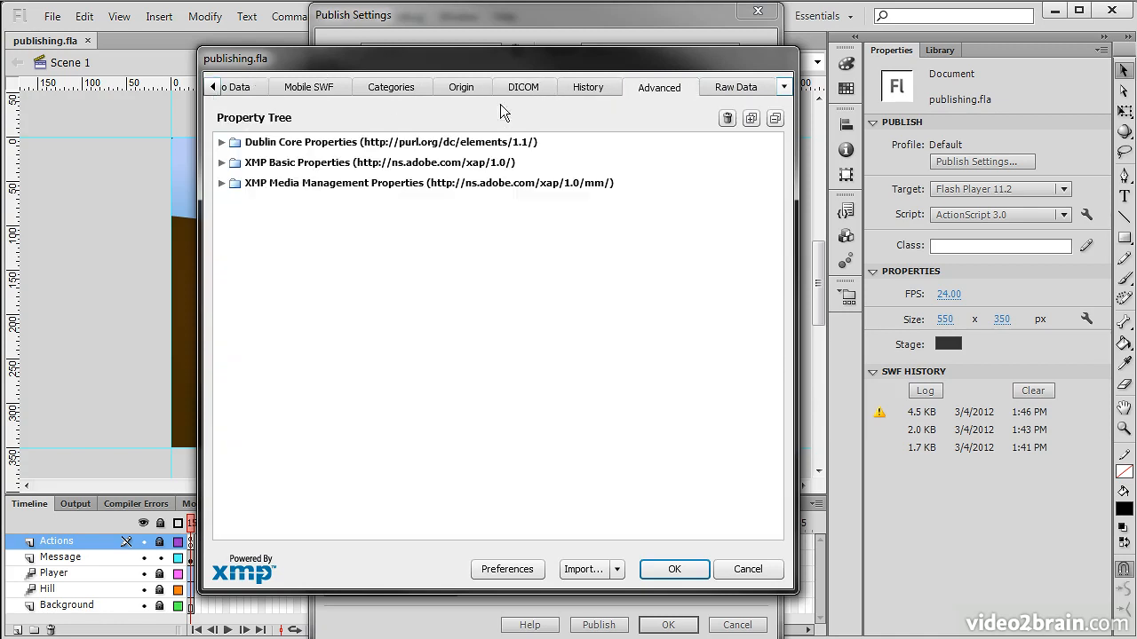
left_click(214, 87)
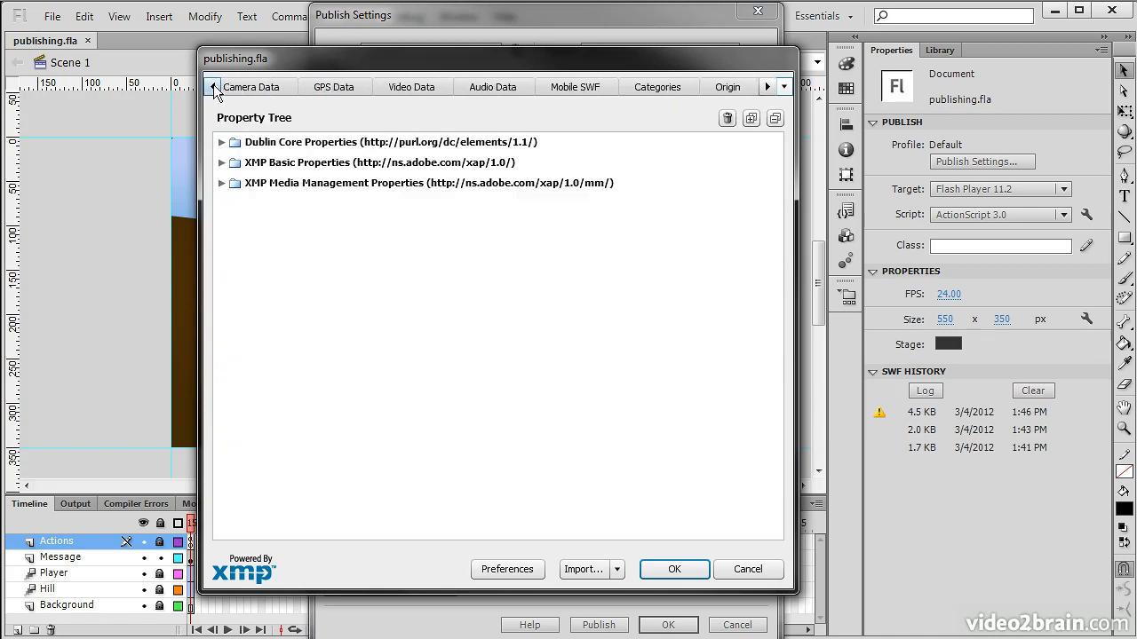
left_click(248, 88)
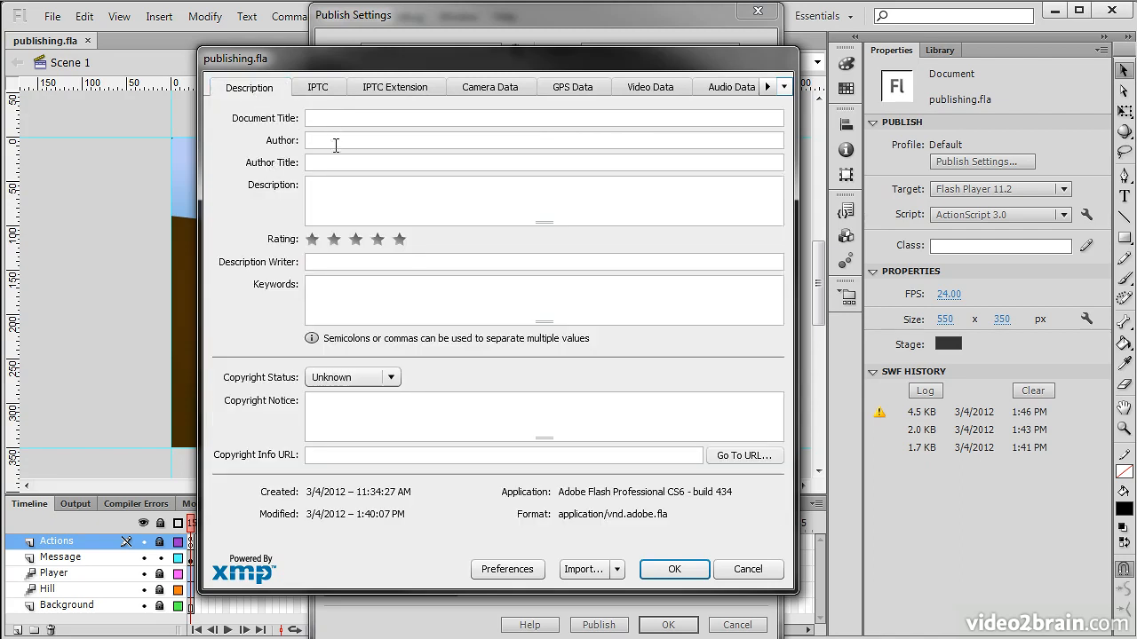
Close the XMP metadata without changes, and enable Generate size report, Omit trace statements and Permit debugging for the SWF.
left_click(355, 295)
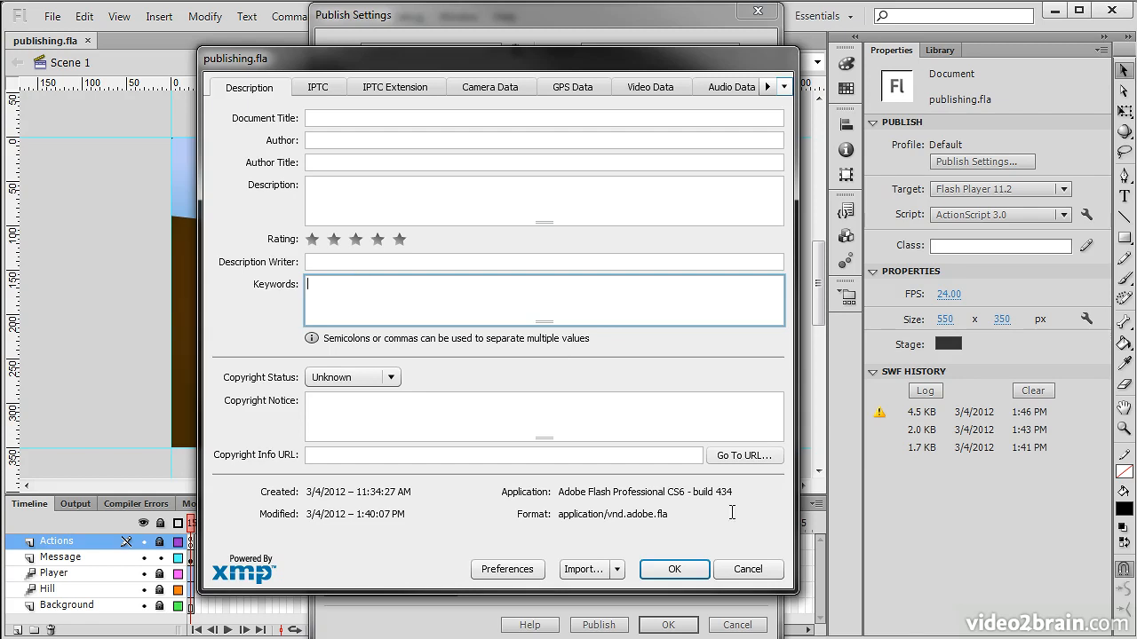
left_click(740, 573)
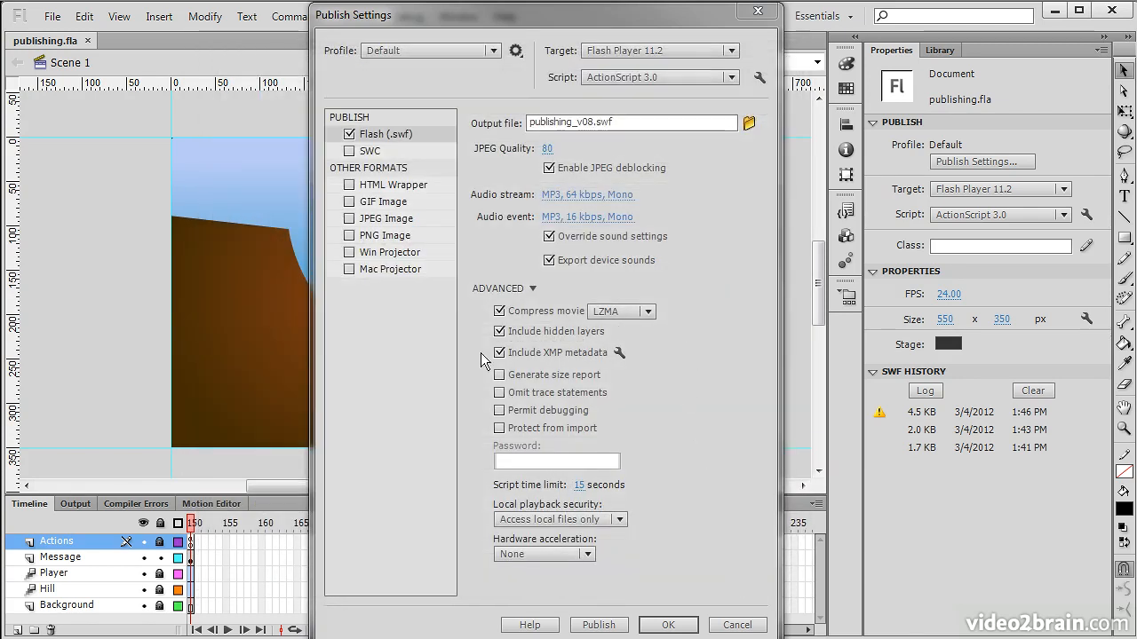
left_click(502, 376)
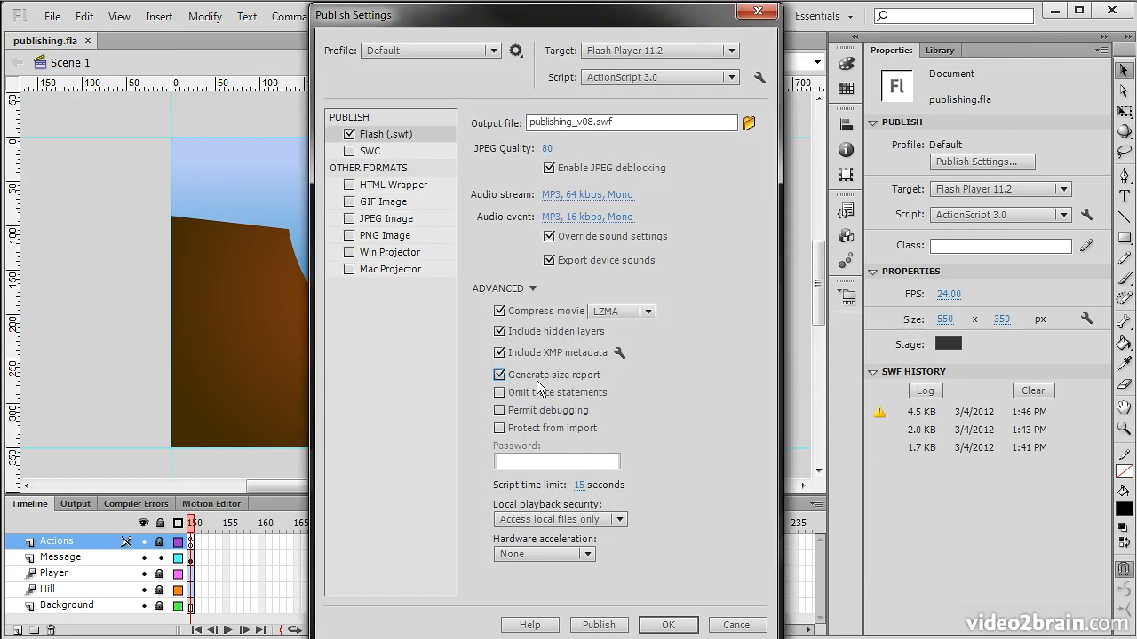
left_click(501, 396)
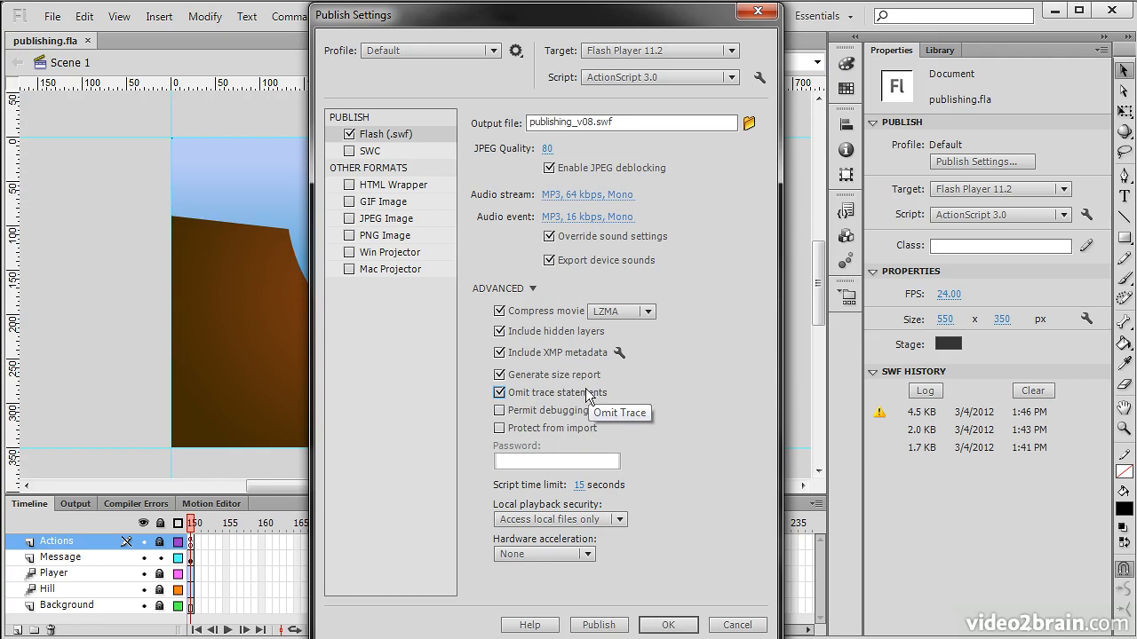
left_click(500, 411)
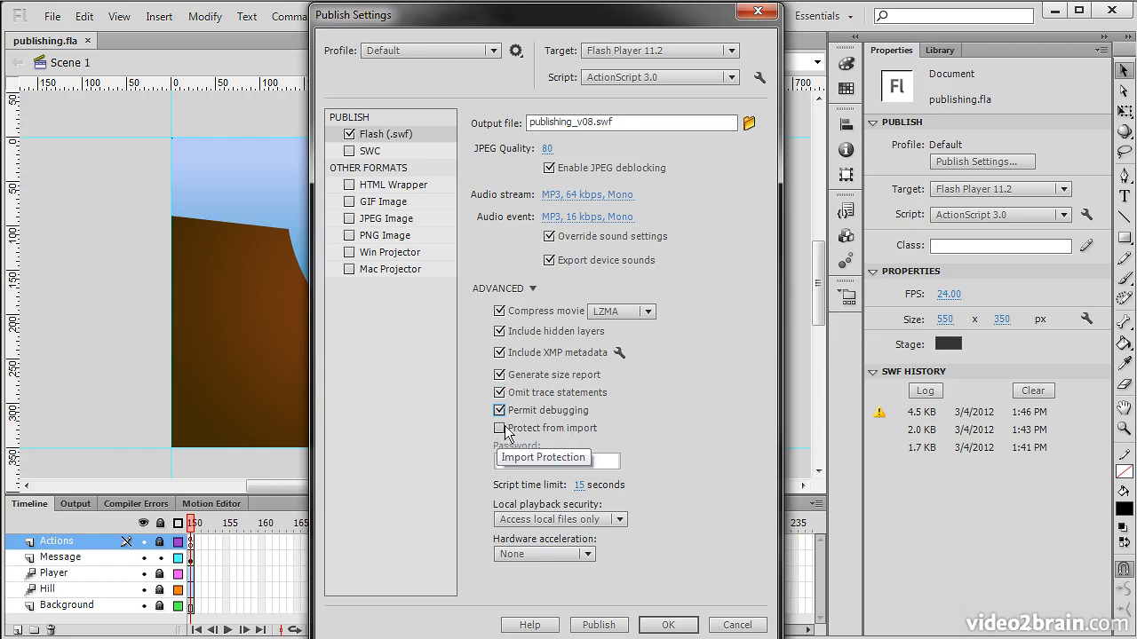
Try Protect from import with its password field, and disable the protection again.
left_click(500, 428)
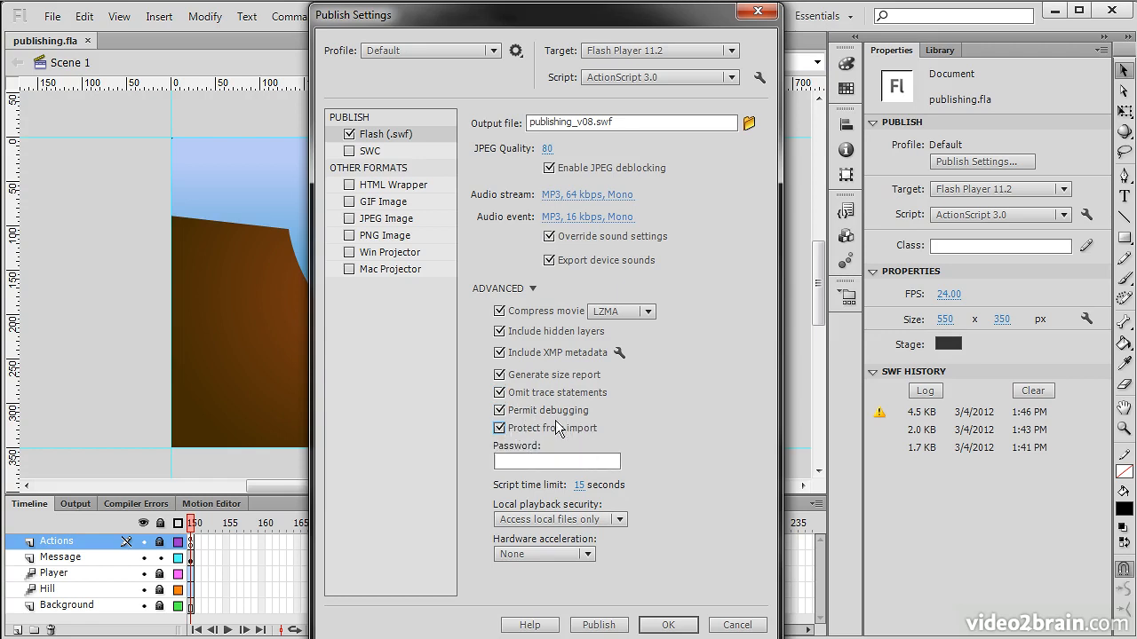
left_click(539, 461)
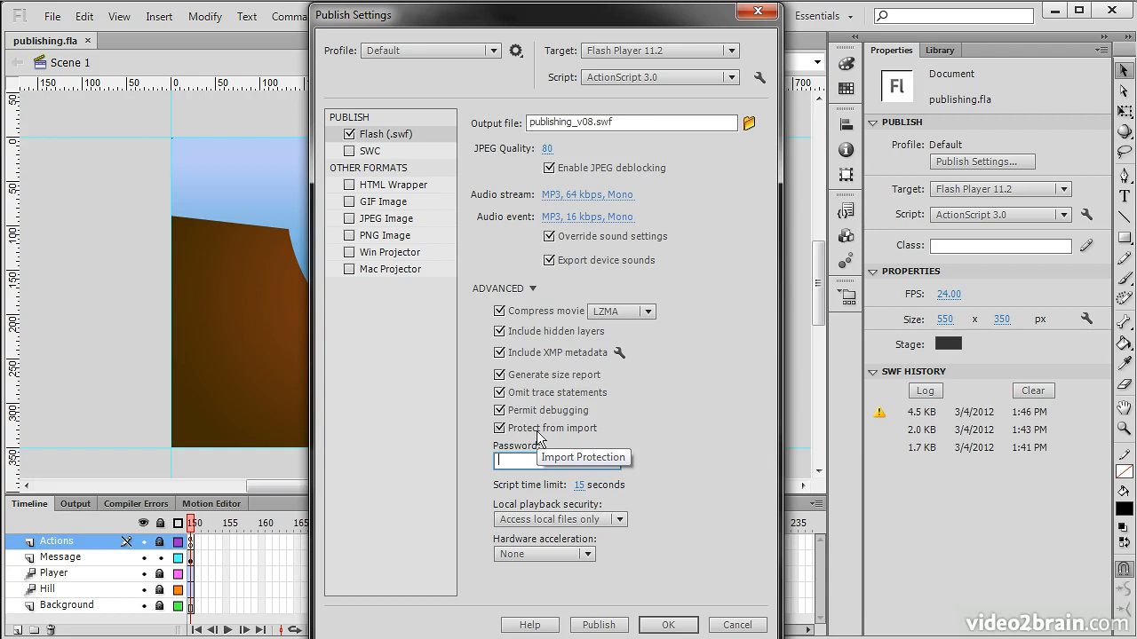
left_click(538, 428)
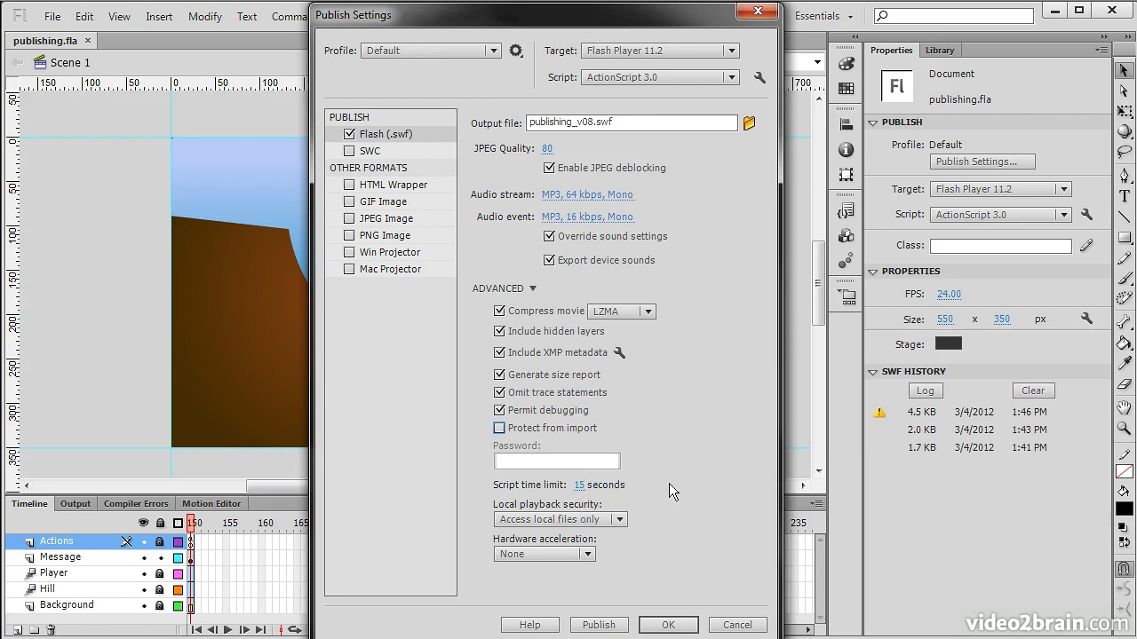
Check the local playback security options without changing them, and set the hardware acceleration to Level 2 - GPU.
left_click(619, 520)
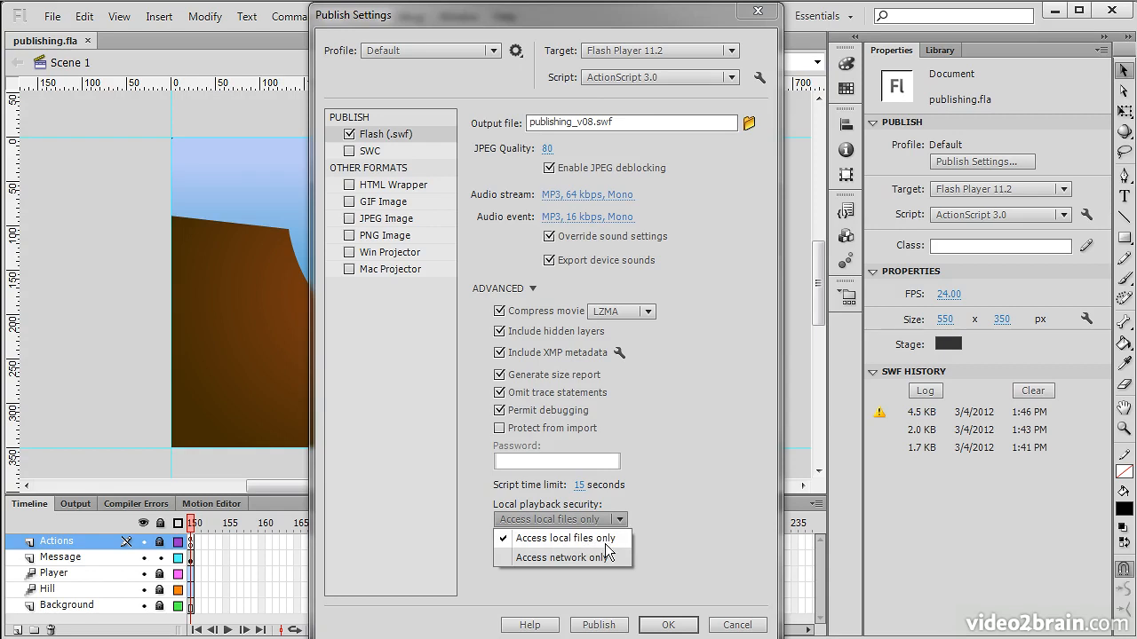
left_click(671, 526)
left_click(586, 553)
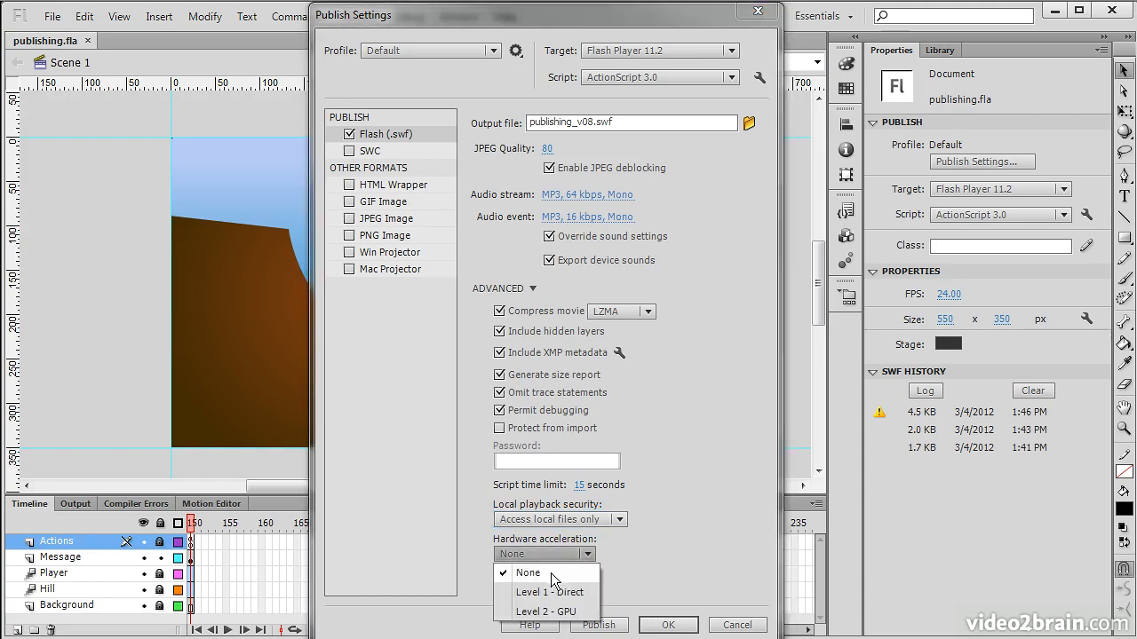
left_click(577, 597)
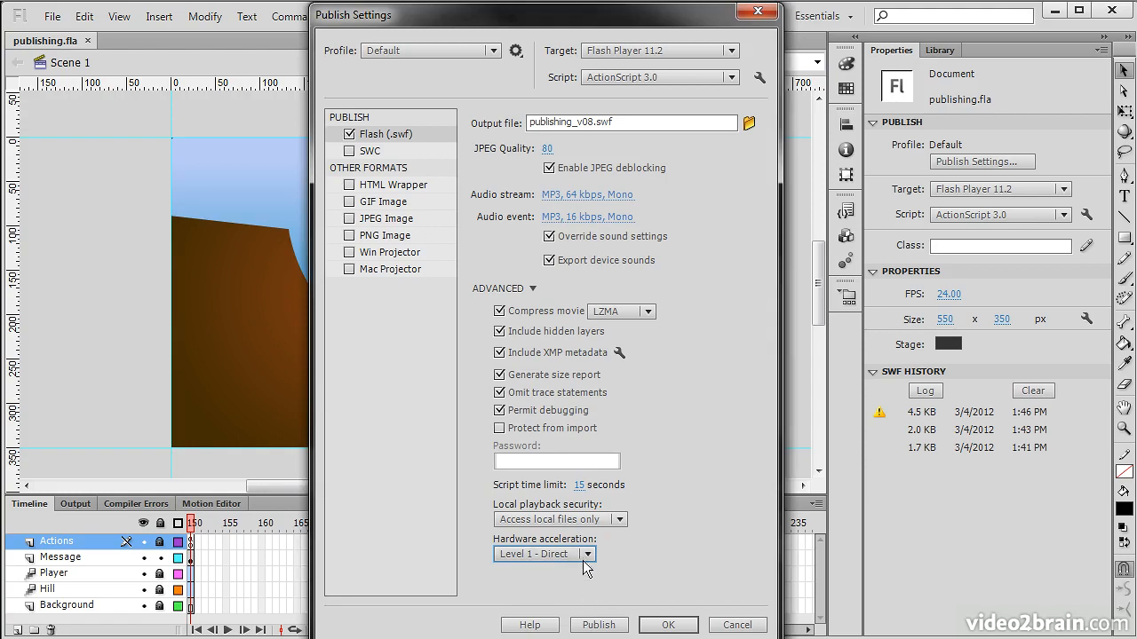
left_click(586, 556)
left_click(575, 612)
Enable the HTML Wrapper output with the Flash Only template, and turn on Detect Flash Version.
left_click(350, 186)
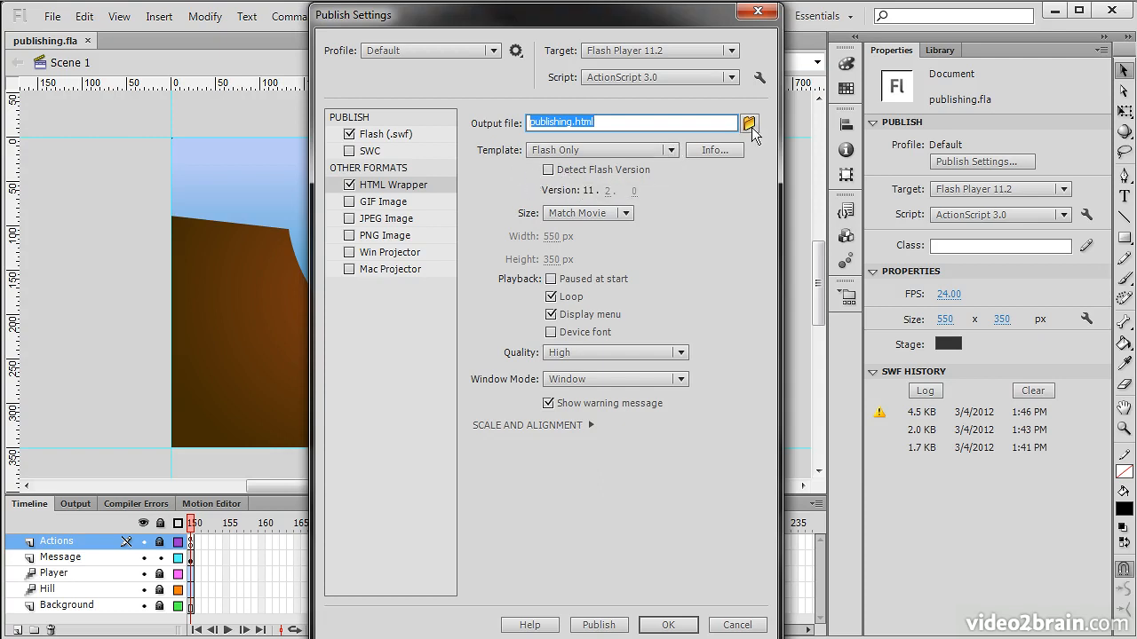
left_click(672, 153)
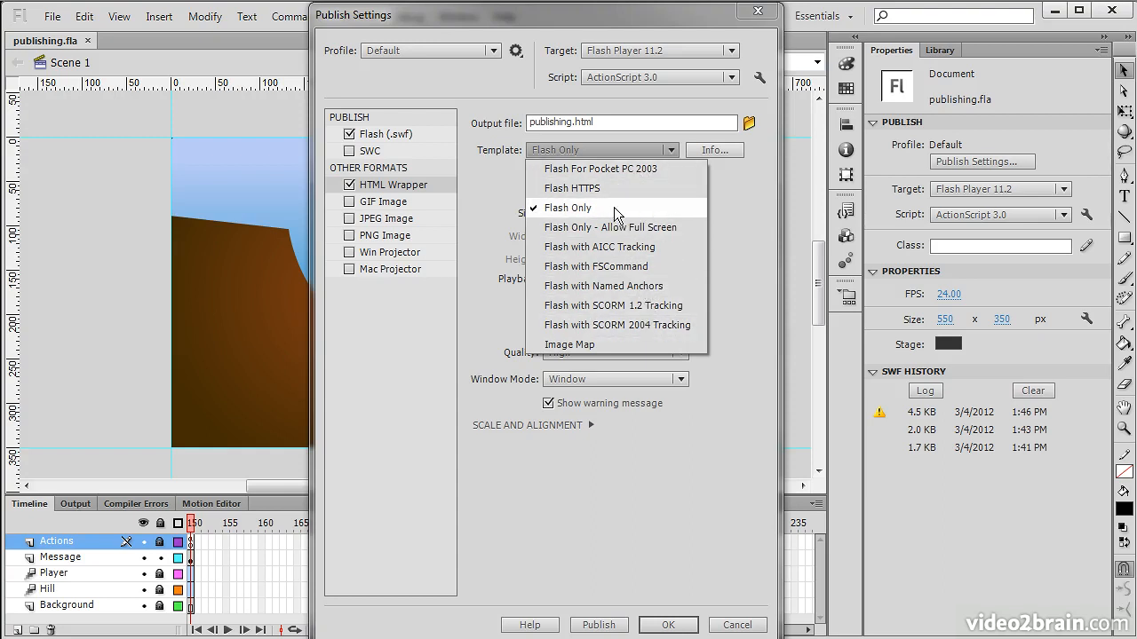
left_click(734, 199)
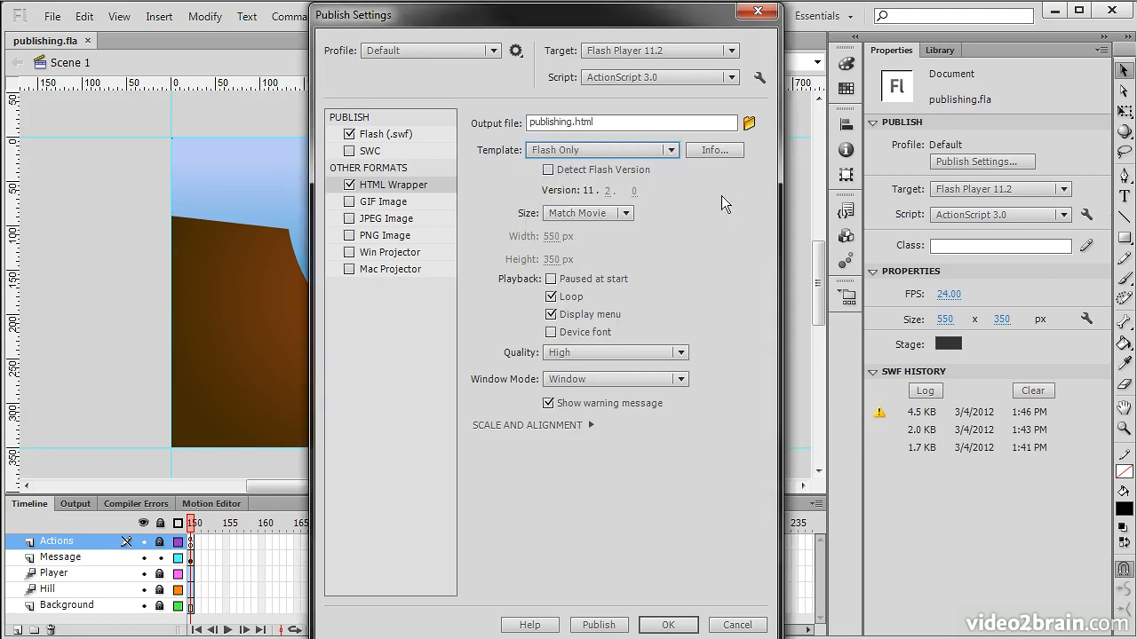
left_click(548, 170)
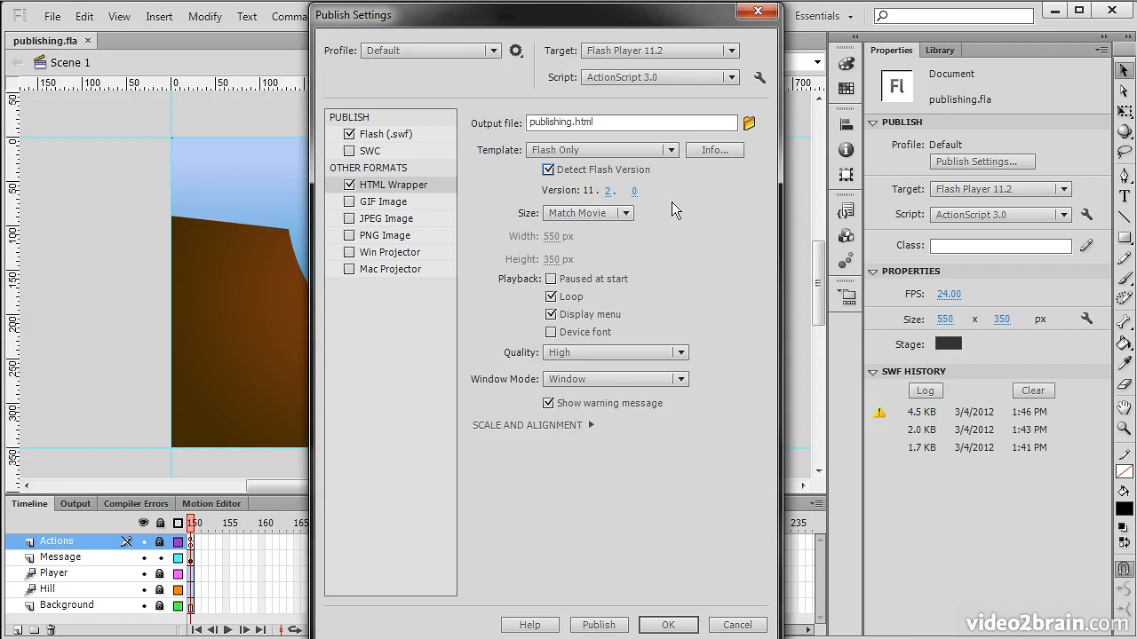
Try the Pixels size option for the HTML wrapper, and return the size to Match Movie.
left_click(623, 215)
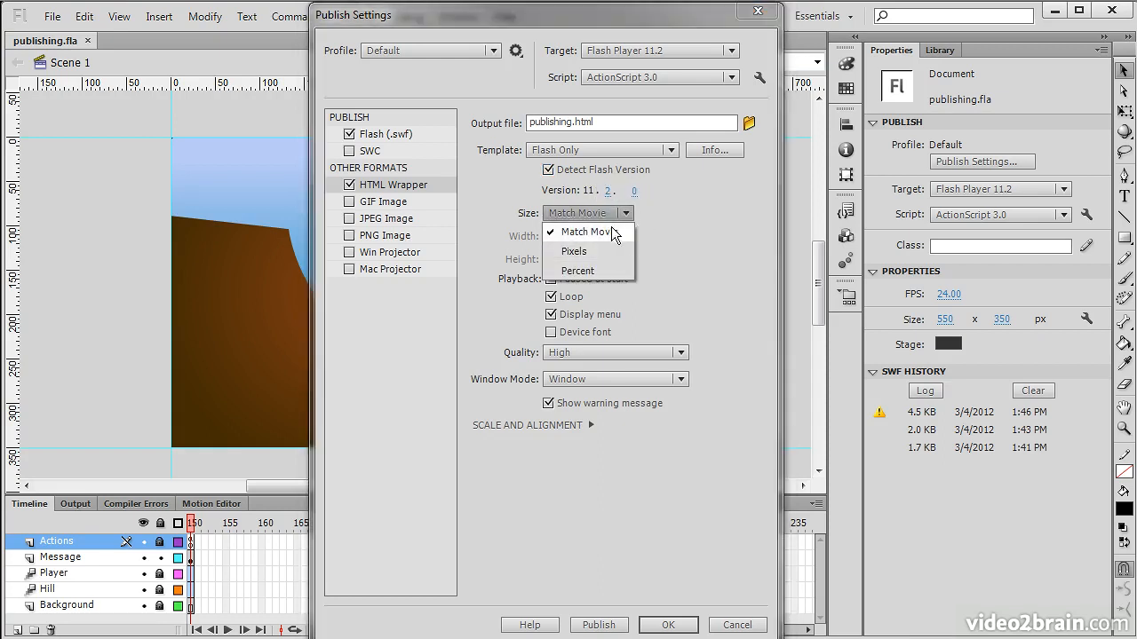
left_click(598, 249)
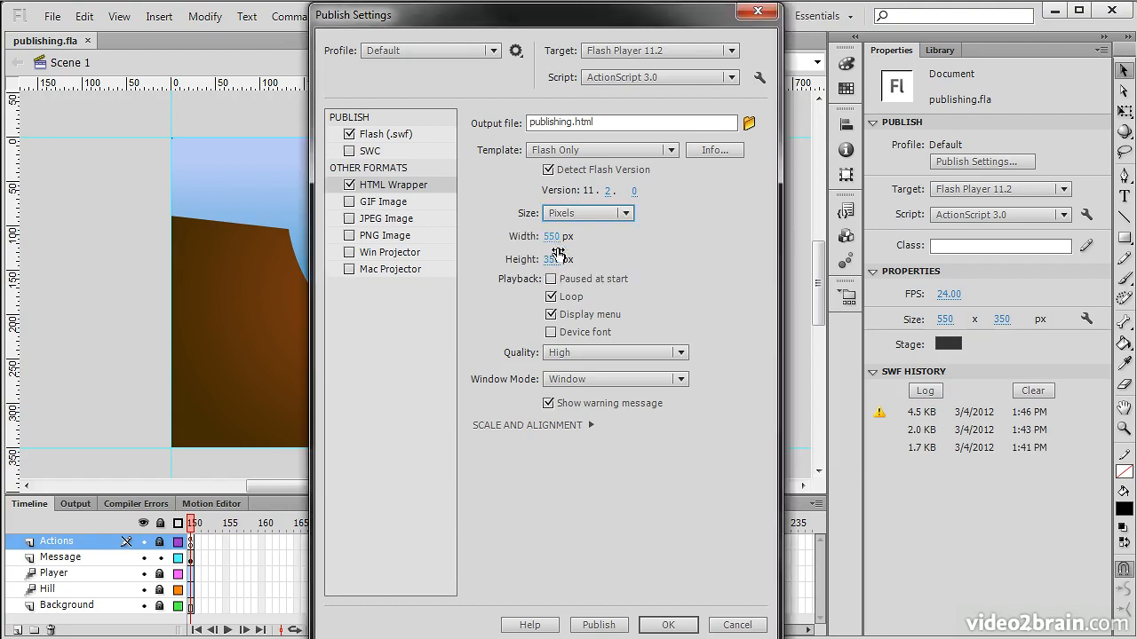
left_click(550, 215)
left_click(610, 232)
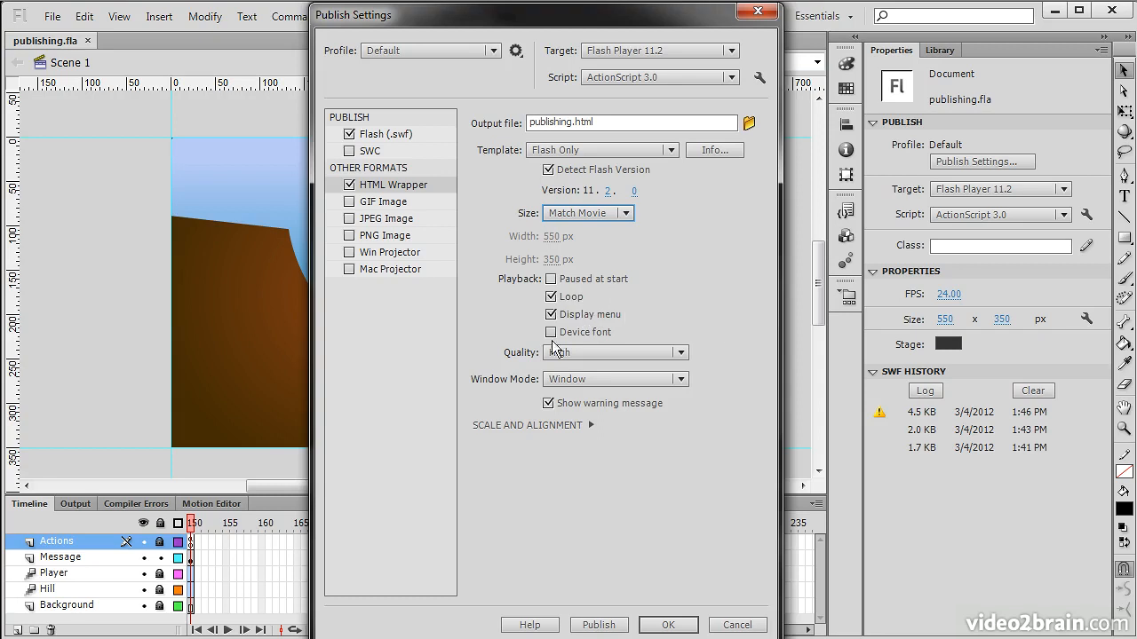
Check the HTML wrapper's quality options, and try the Opaque and Transparent Windowless modes before setting the window mode to Direct.
left_click(680, 353)
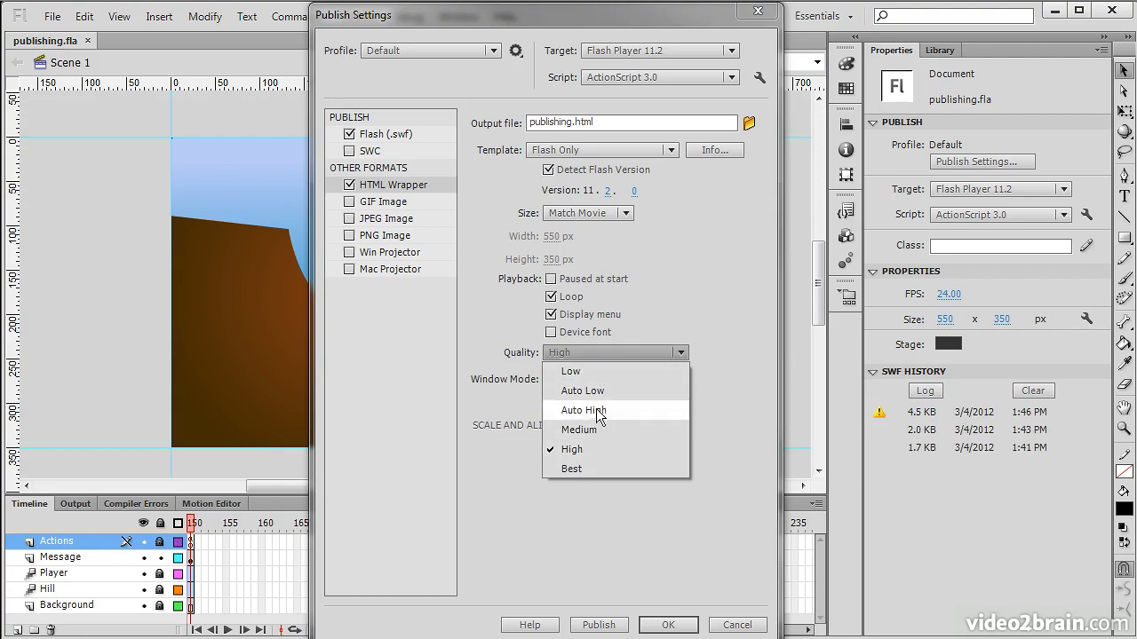
left_click(713, 401)
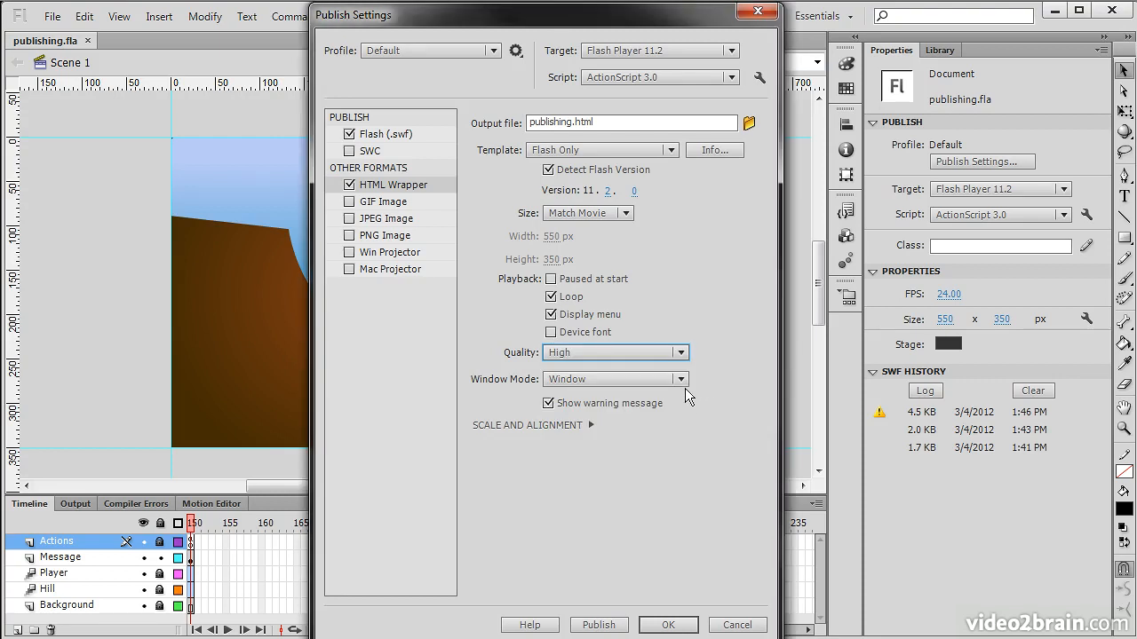
left_click(680, 380)
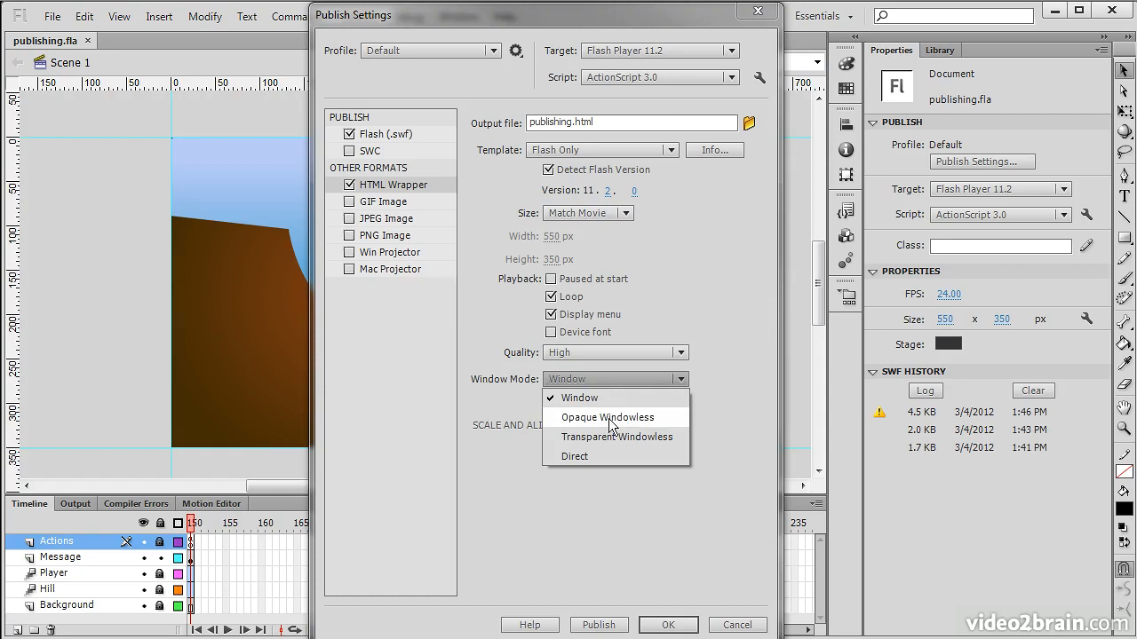
left_click(611, 419)
left_click(646, 376)
left_click(625, 441)
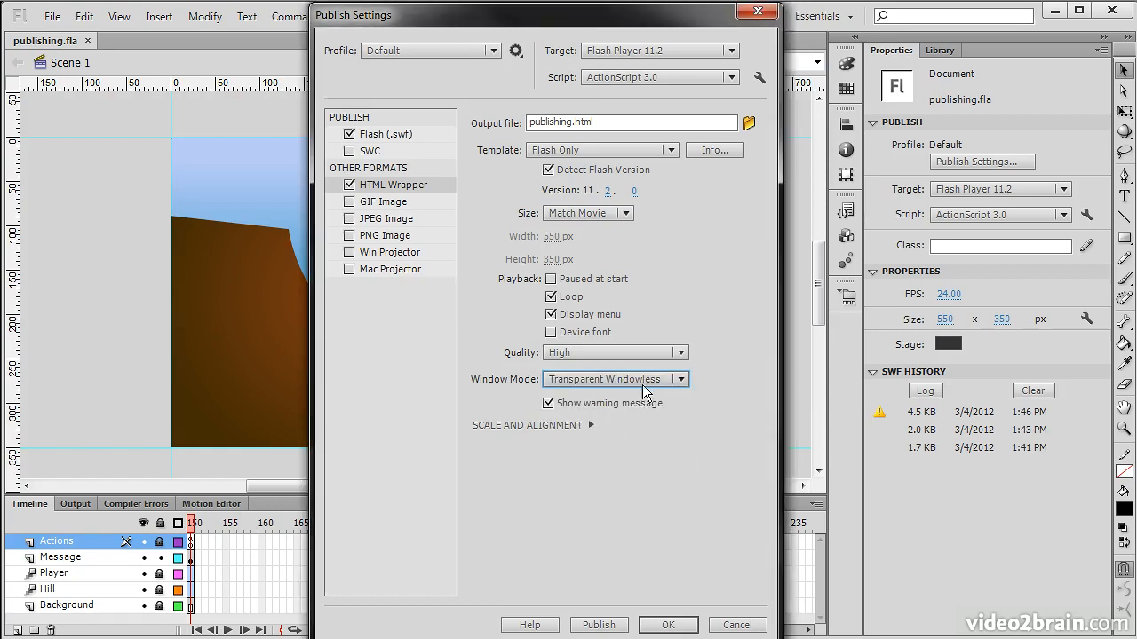
left_click(675, 380)
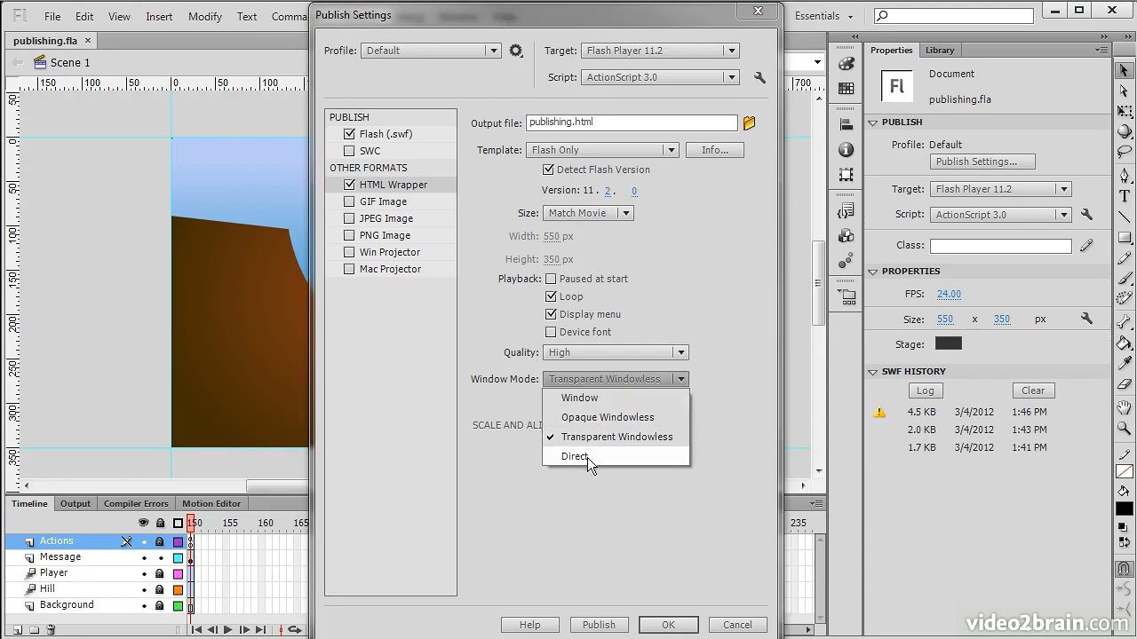
left_click(598, 458)
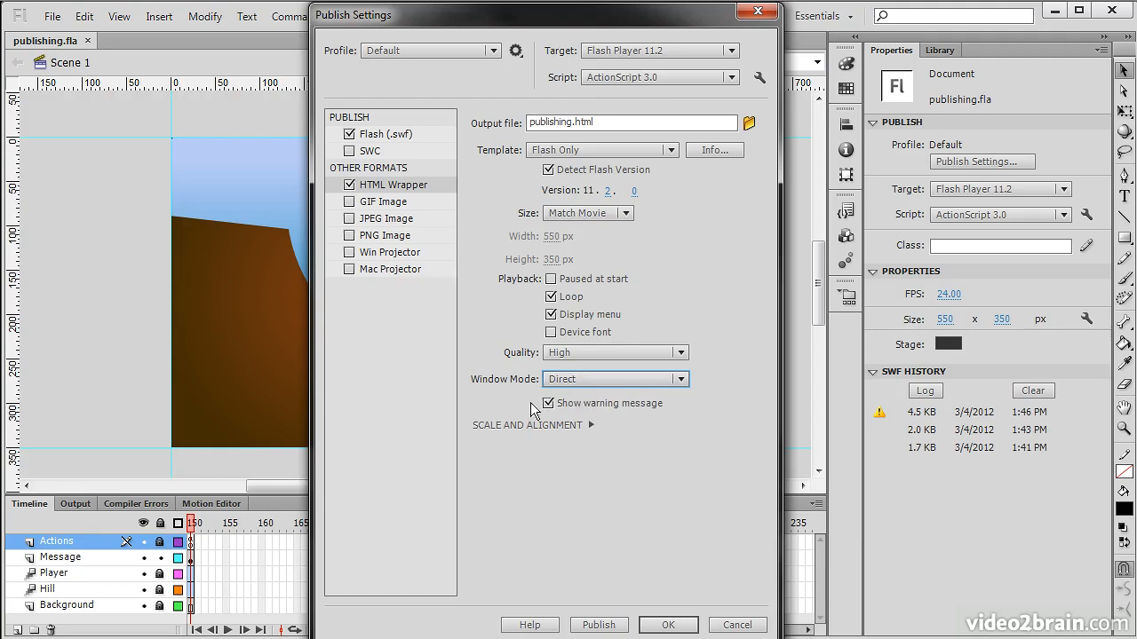
Expand the scale and alignment settings and examine the Scale, HTML alignment, and Flash horizontal and vertical alignment options.
left_click(591, 425)
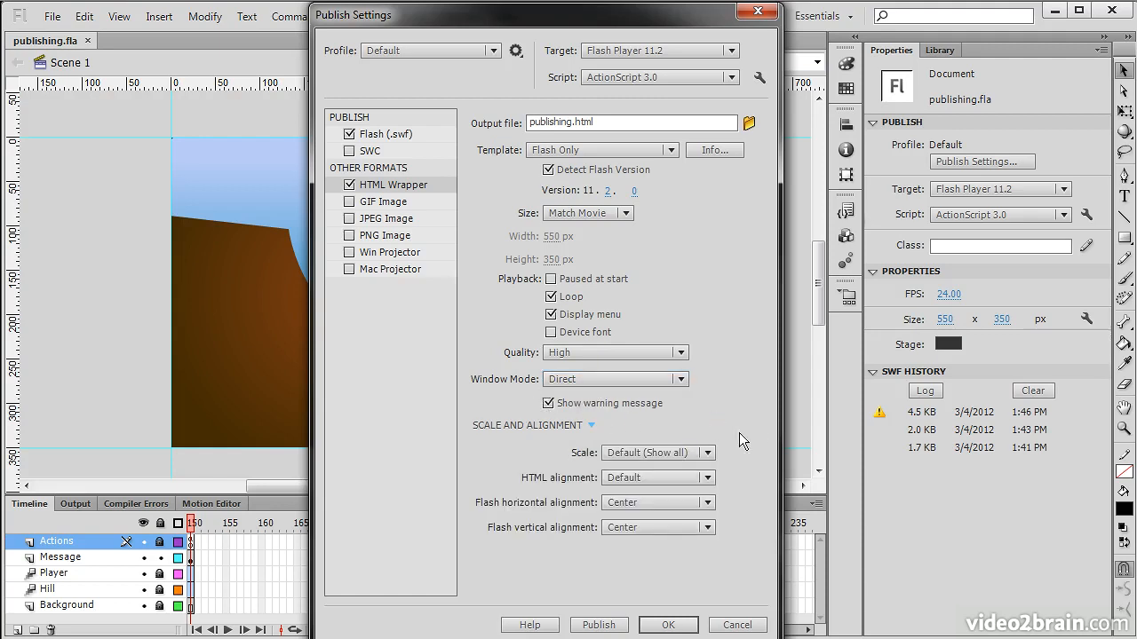
left_click(708, 453)
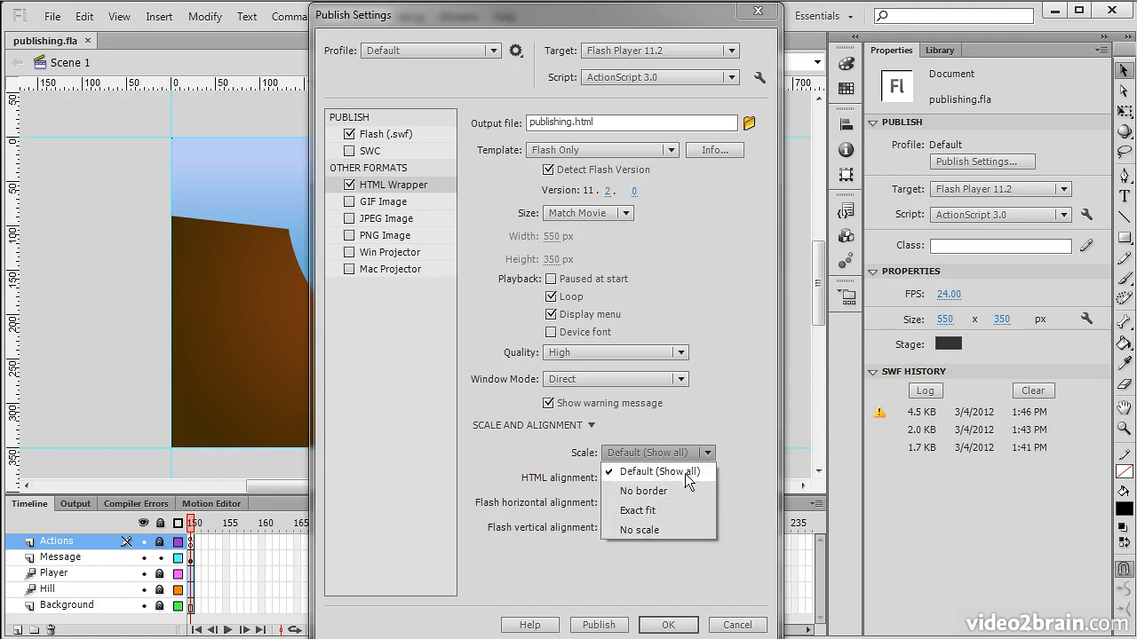
left_click(738, 457)
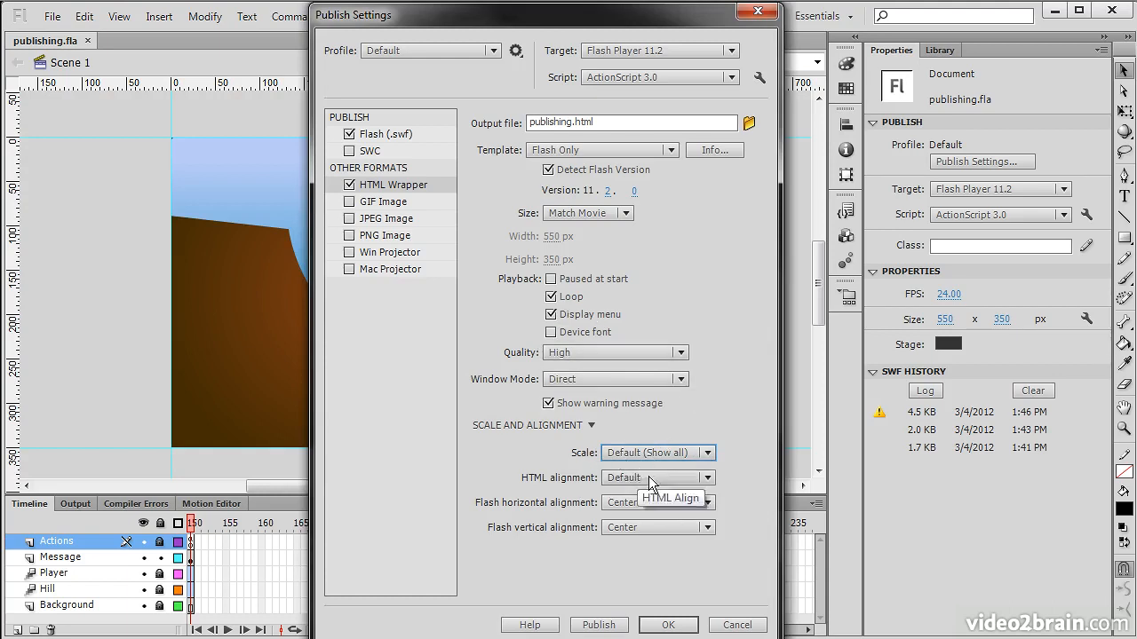
left_click(693, 484)
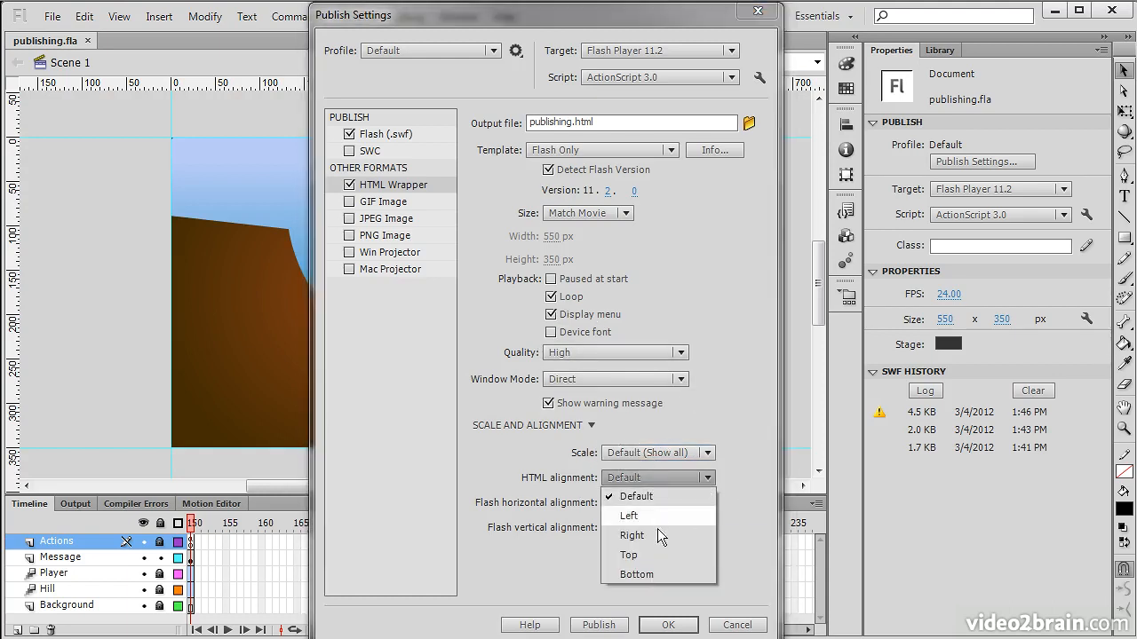
left_click(746, 460)
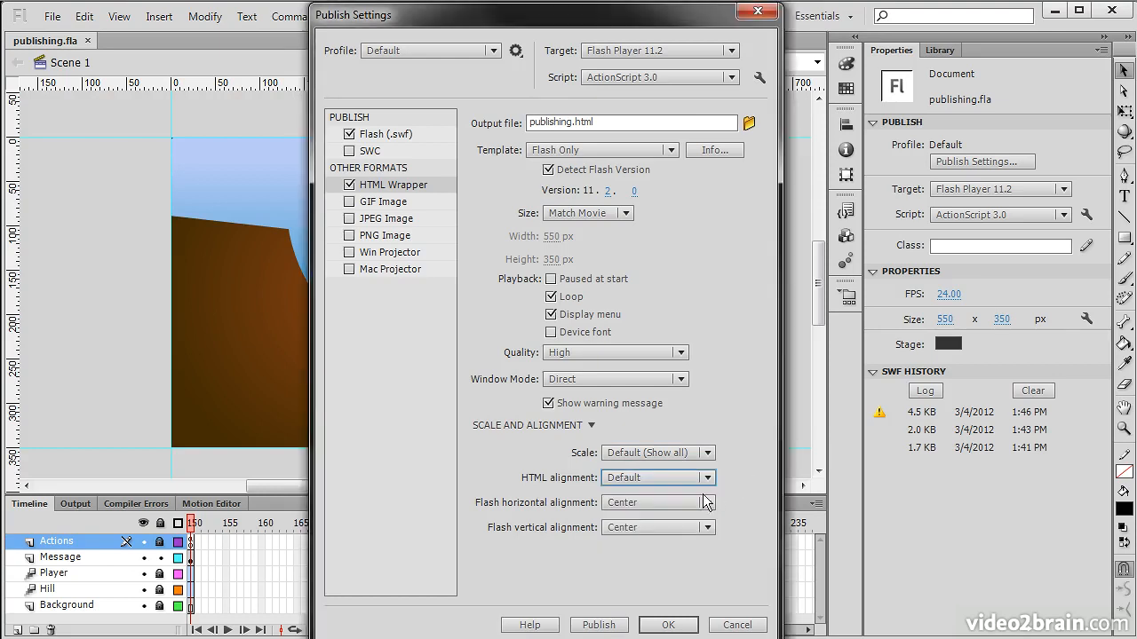
left_click(706, 503)
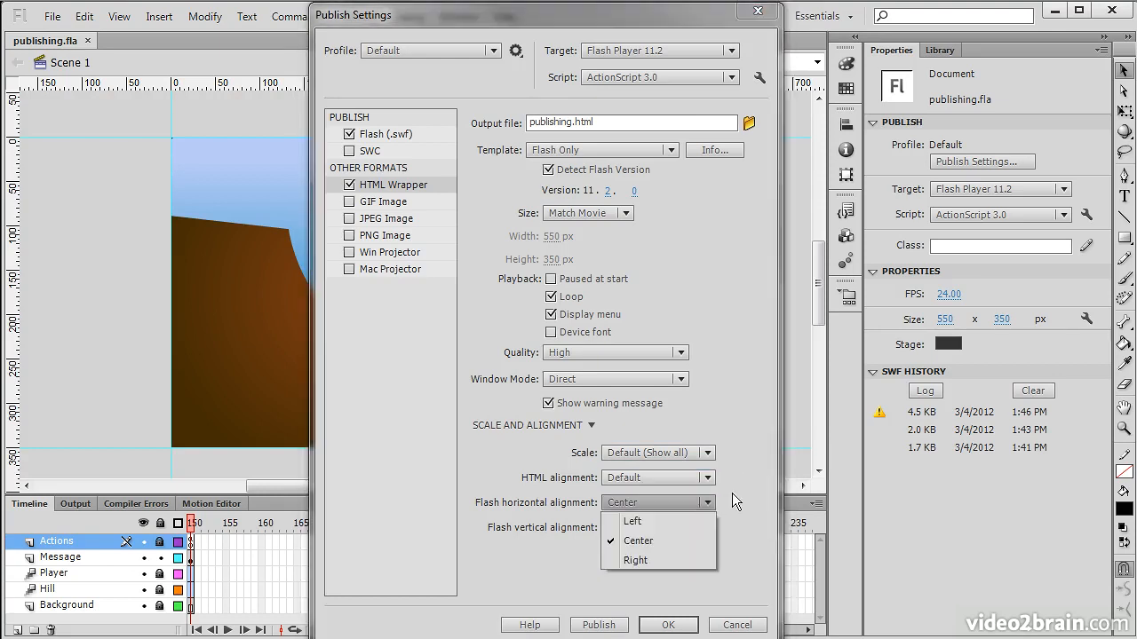
left_click(733, 492)
left_click(709, 527)
left_click(742, 511)
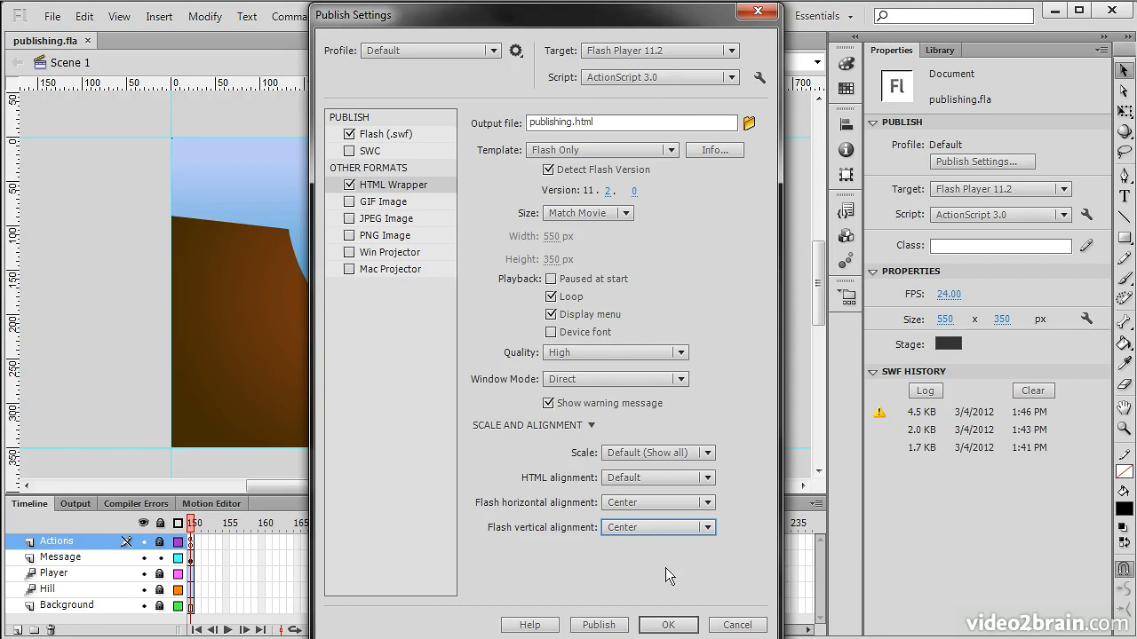
Publish the SWF and HTML files, and accept the publish settings.
left_click(600, 625)
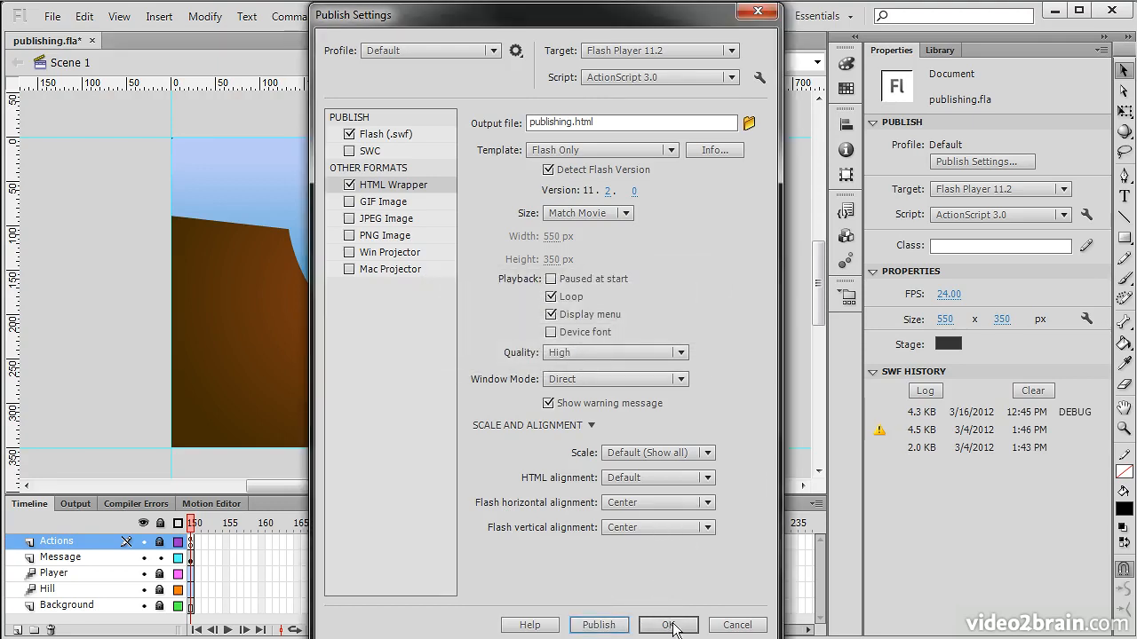
left_click(672, 626)
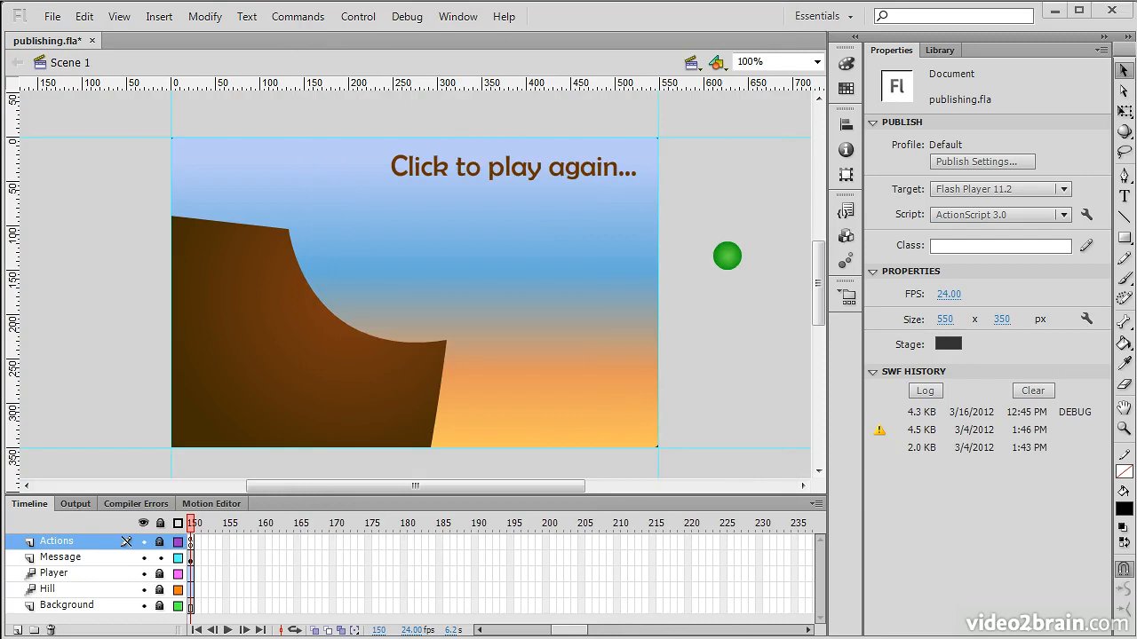
Switch to Windows Explorer at folder 17, open publishing_v08 Report.txt to examine the size report, and close it.
left_click_drag(0, 213, 576, 103)
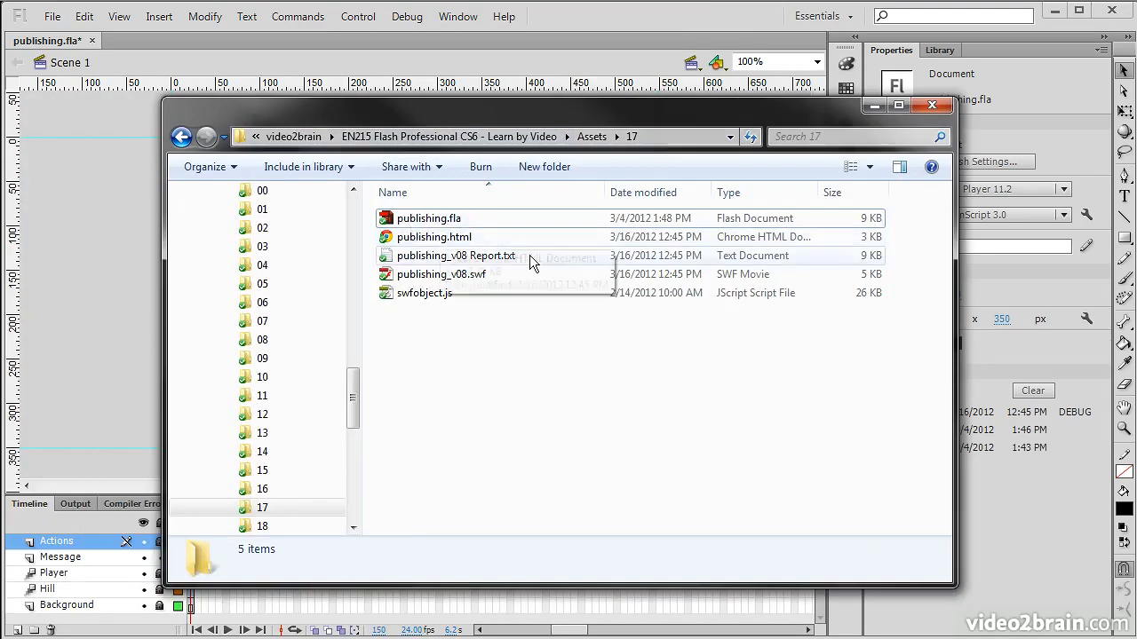
left_click(435, 240)
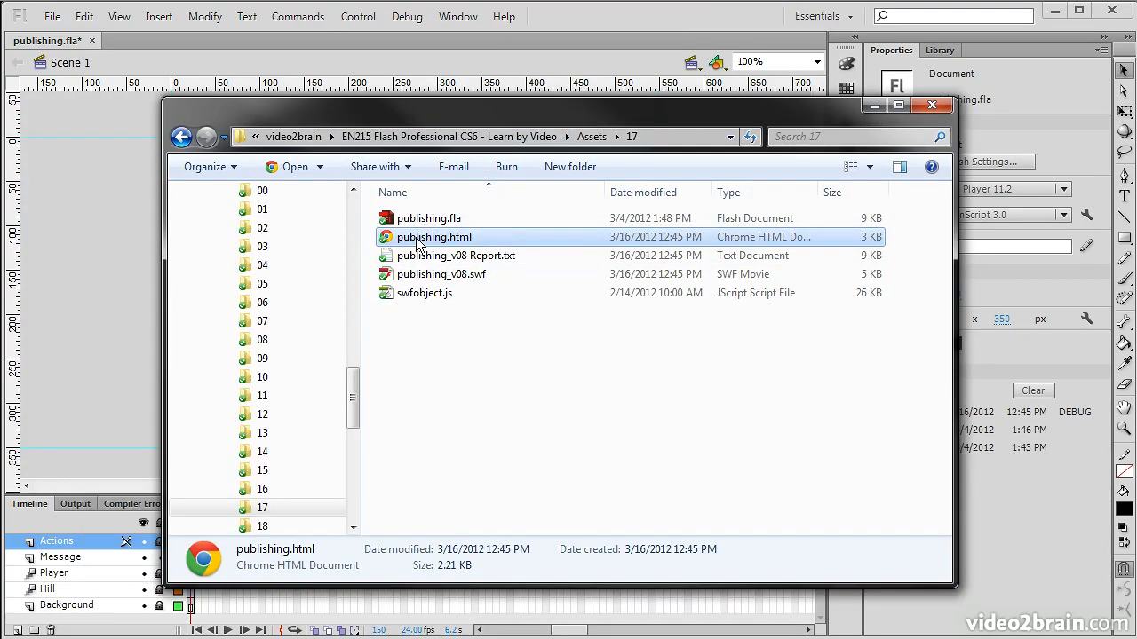
left_click(437, 257)
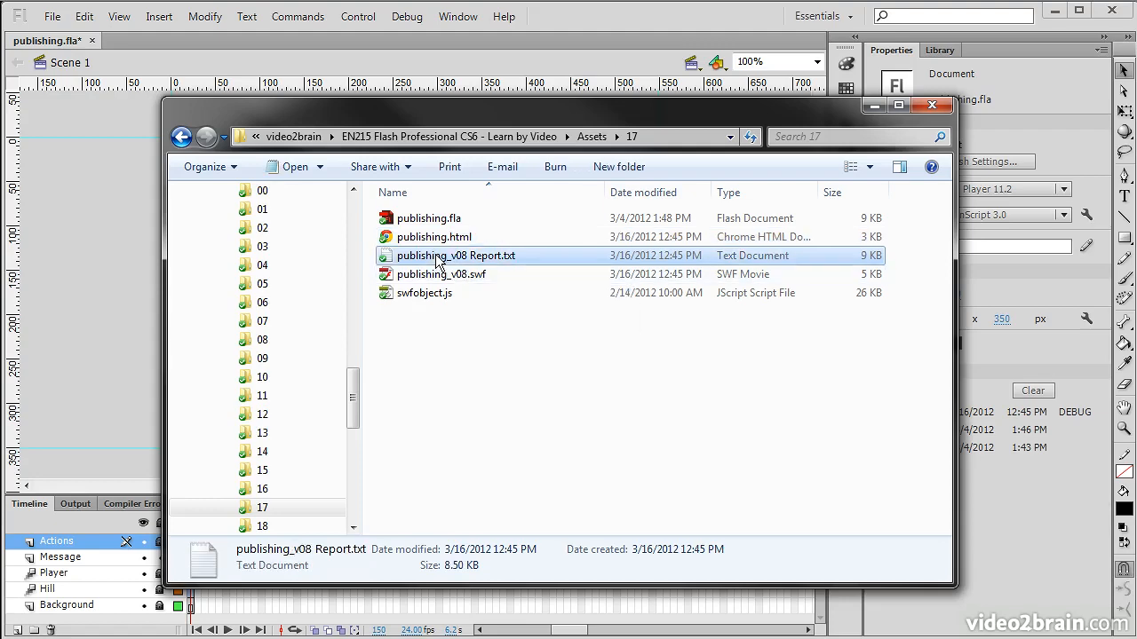
double_click(437, 255)
left_click_drag(882, 164, 831, 146)
left_click(871, 78)
Inspect publishing_v08.swf, swfobject.js and publishing.html in the output folder, and clear the selection.
left_click(471, 276)
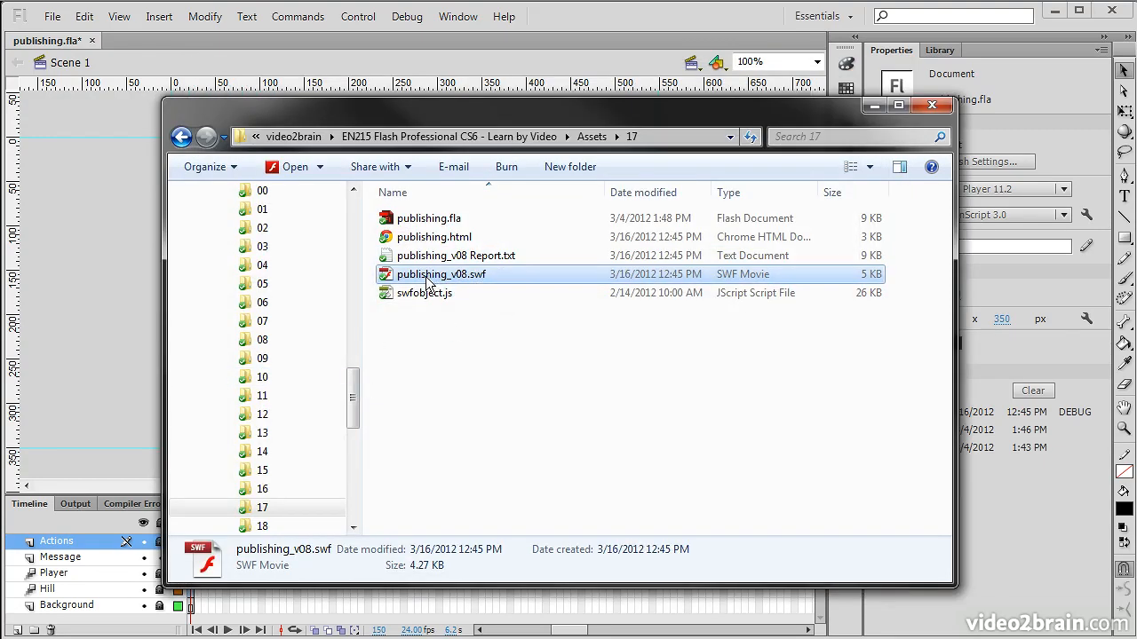
left_click(430, 293)
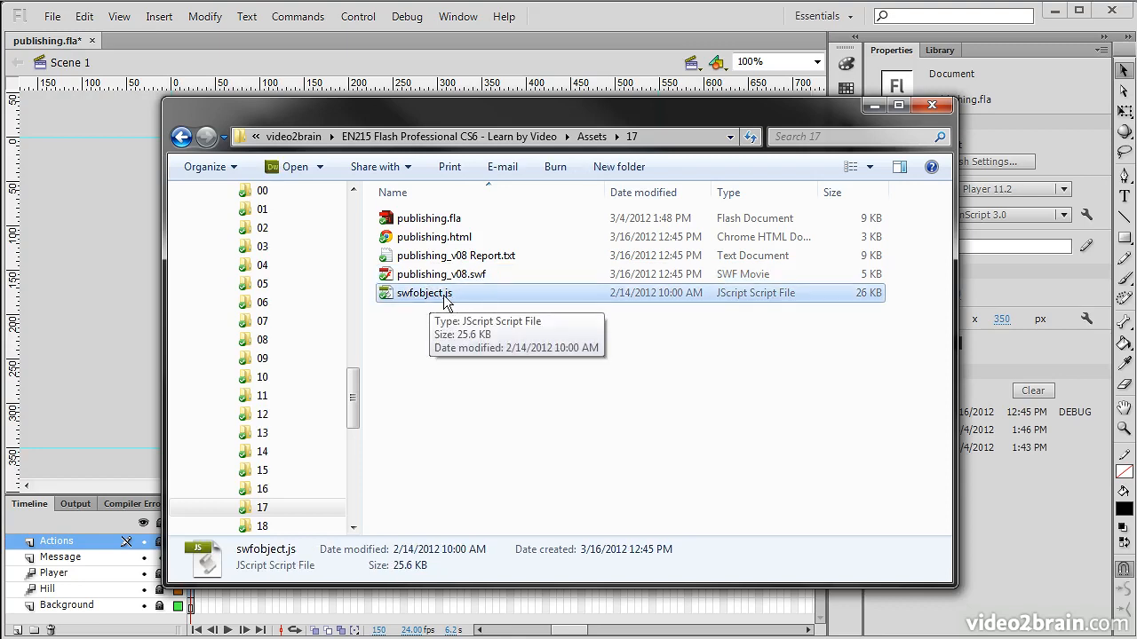
left_click(439, 240)
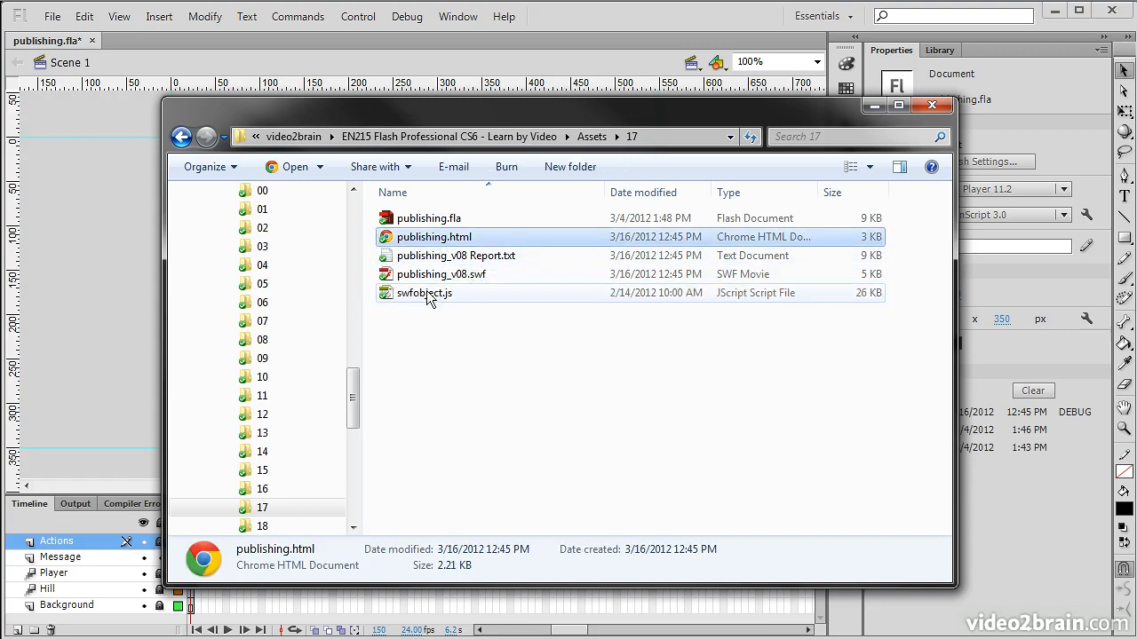
left_click(443, 391)
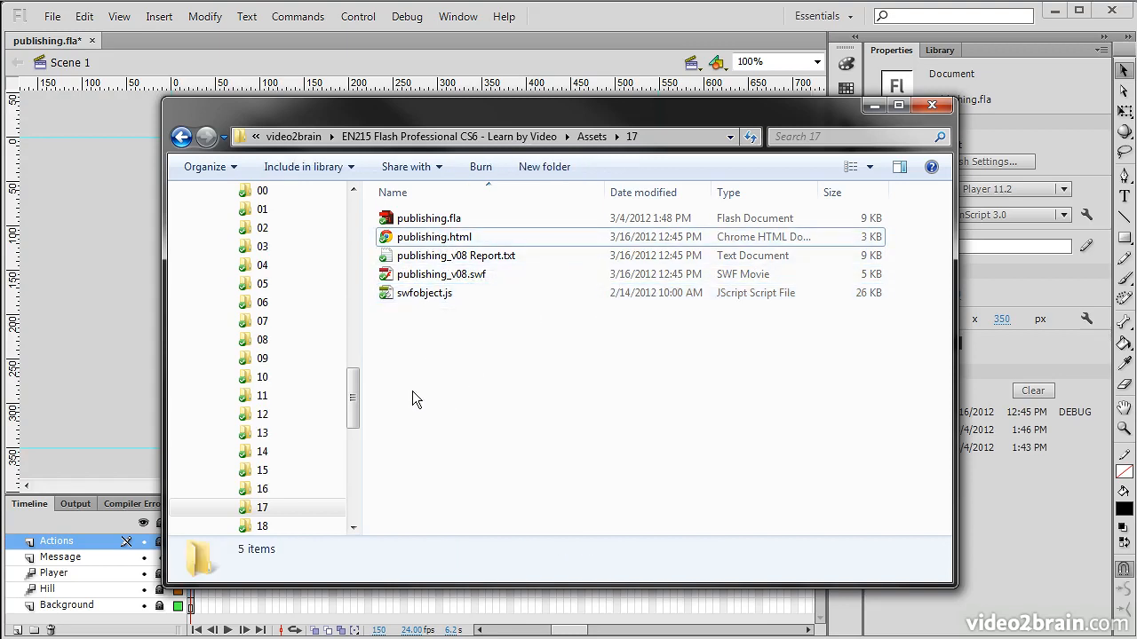